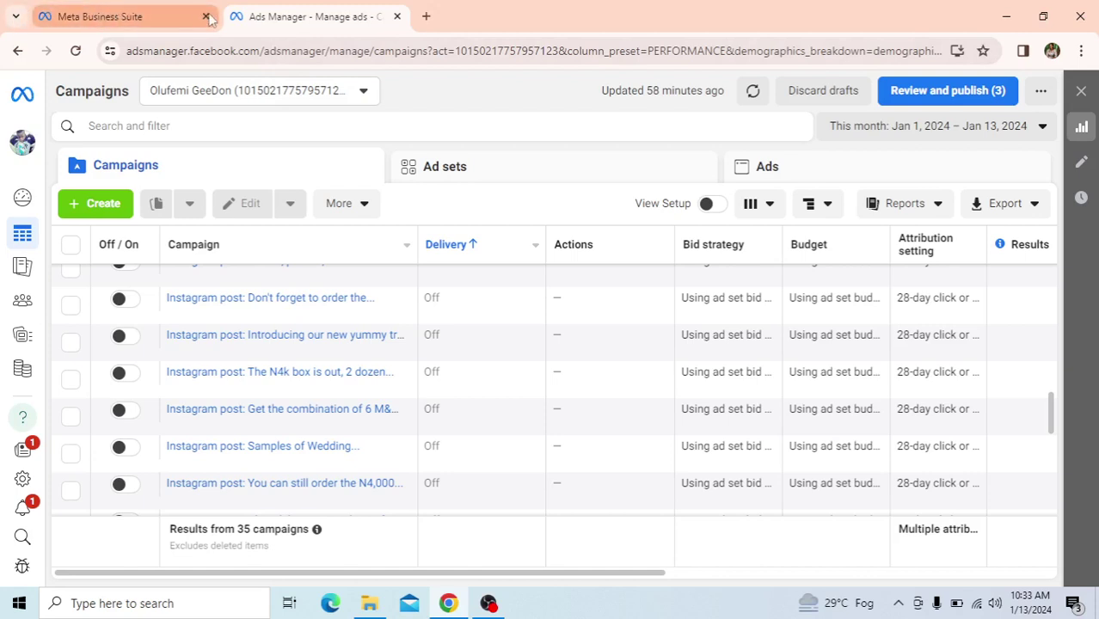
Step: Close the Ads Manager and Meta Business Suite tabs, and load business.facebook.com in a fresh tab
click(397, 17)
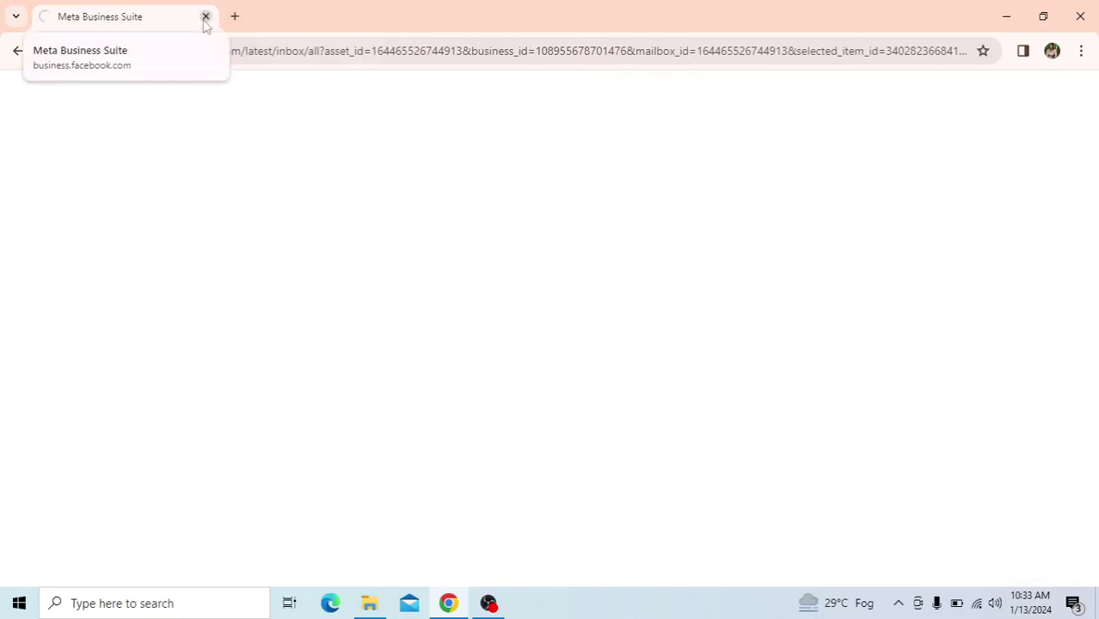
click(205, 17)
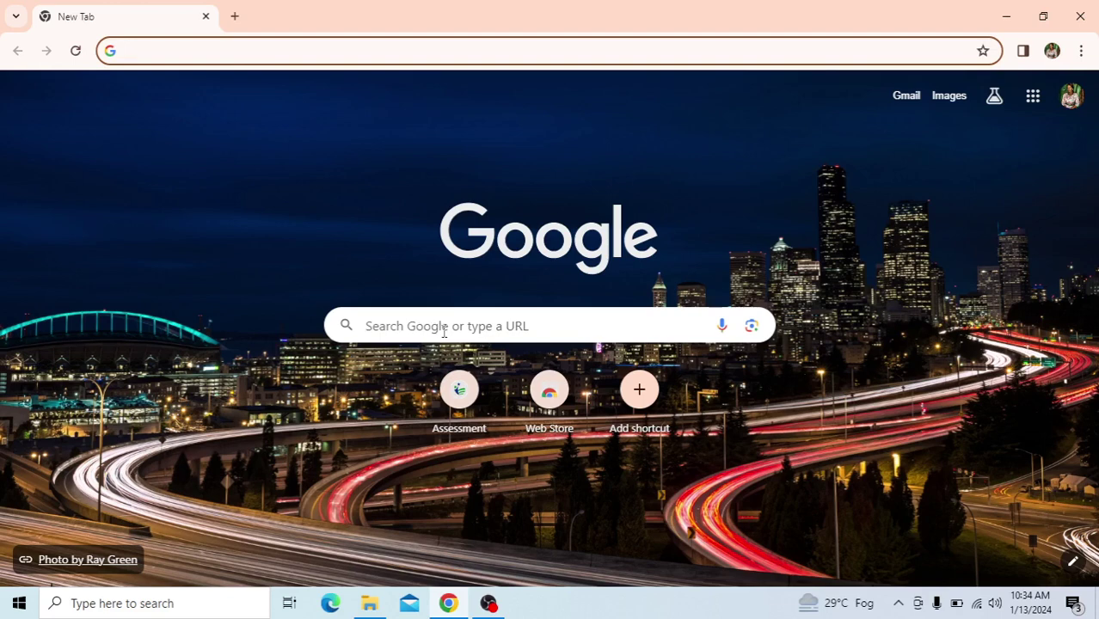
click(444, 331)
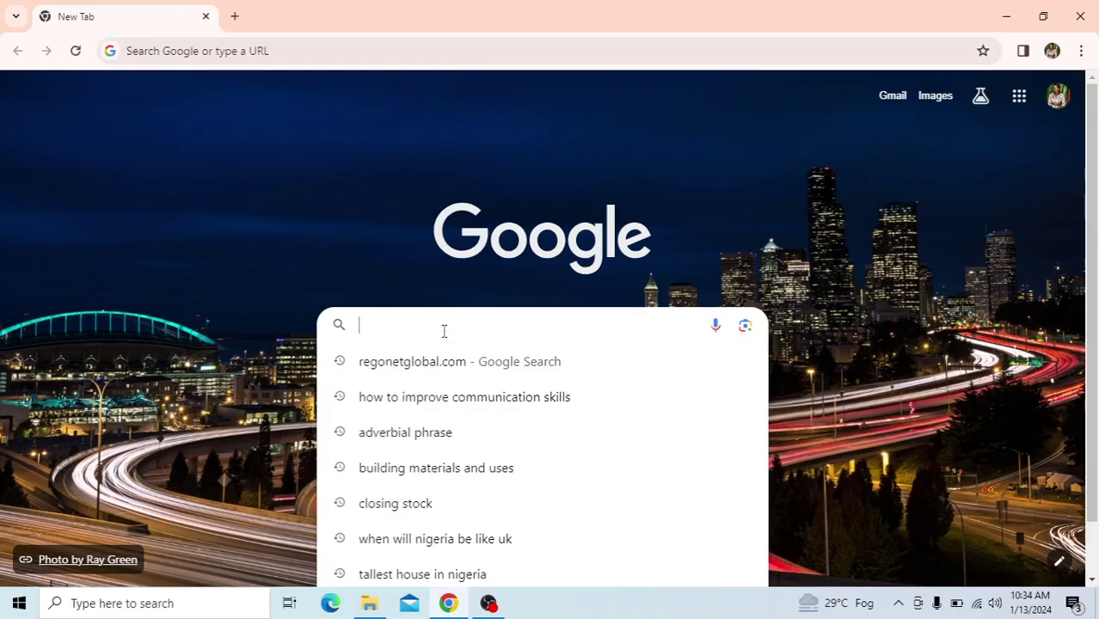
text(bus)
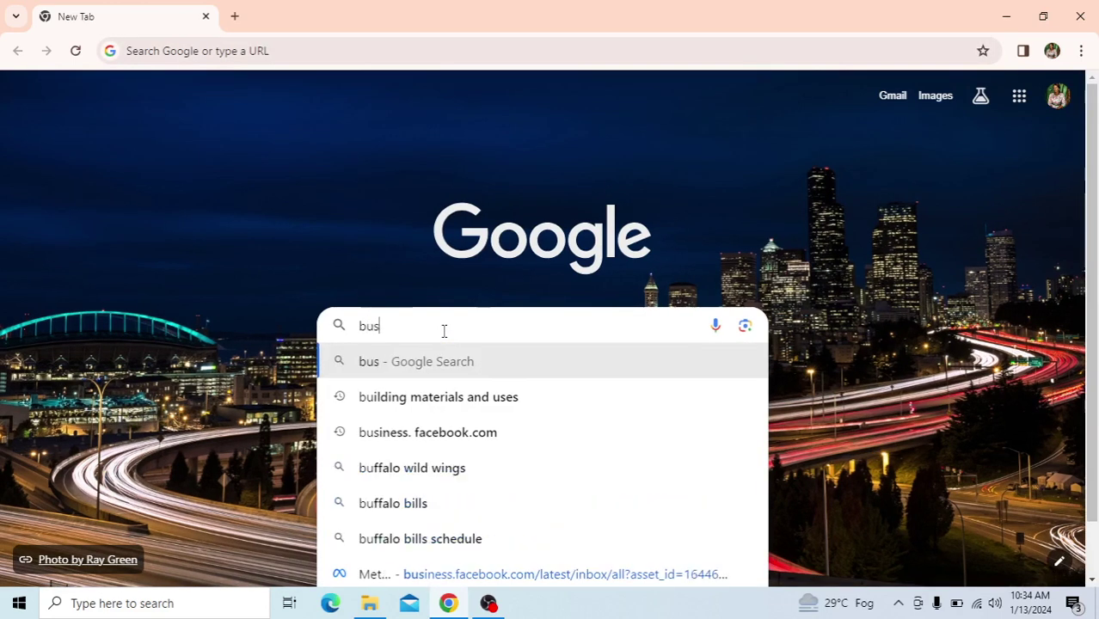
text(iness.)
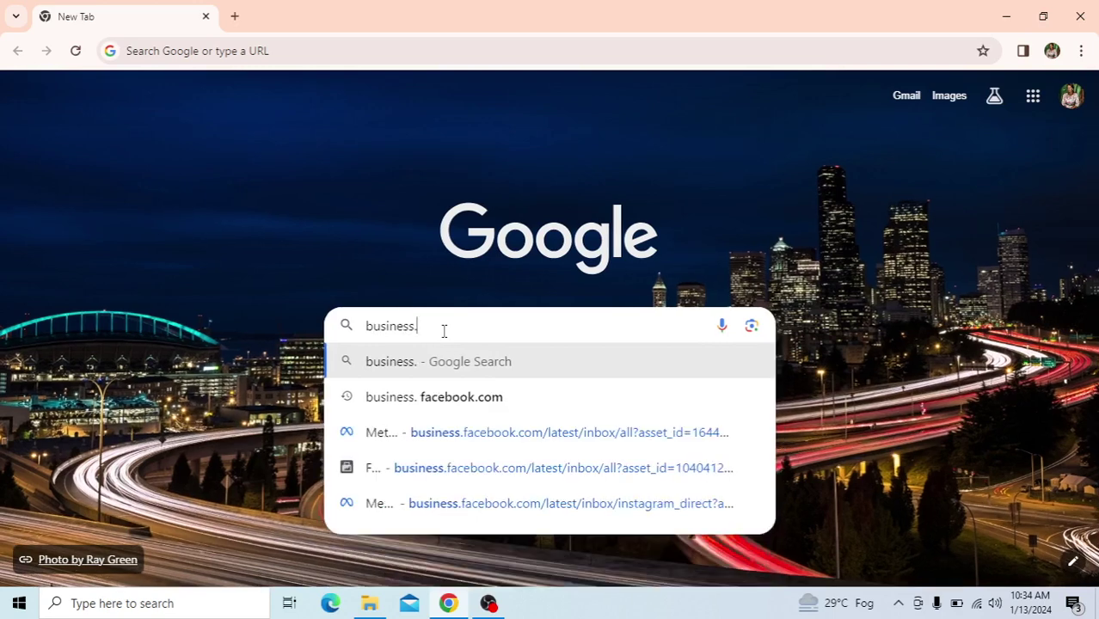
text(face)
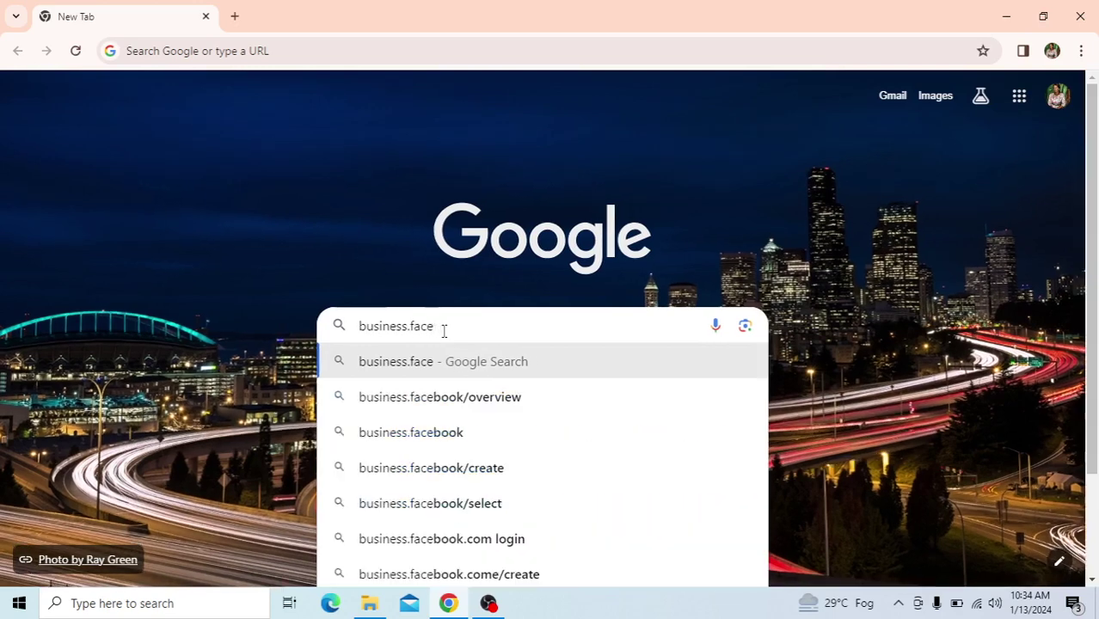
text(book)
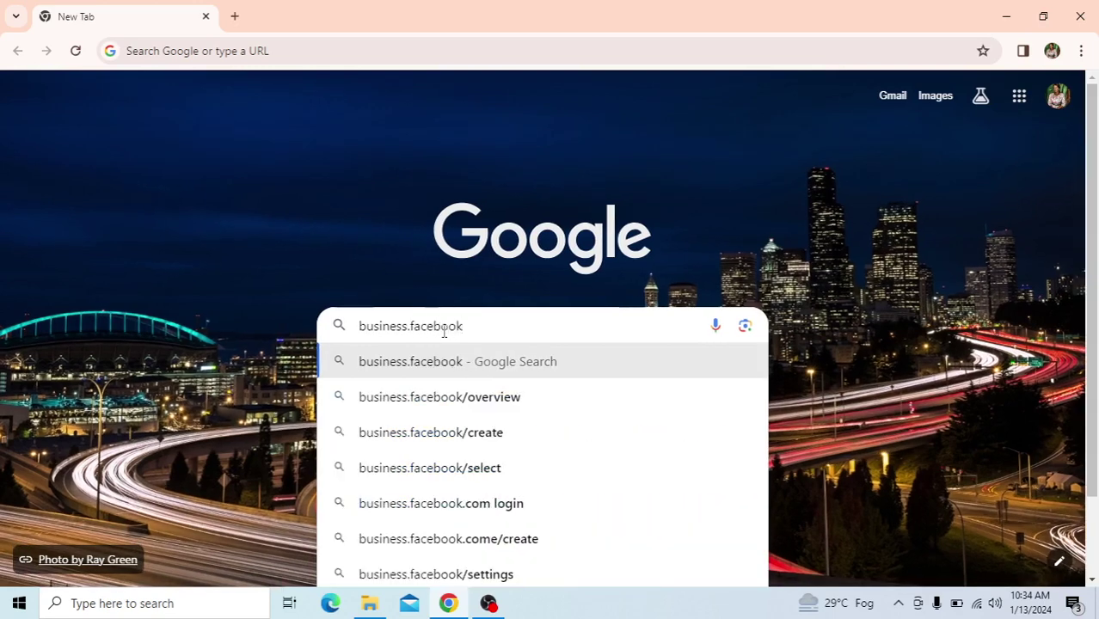
text(.com)
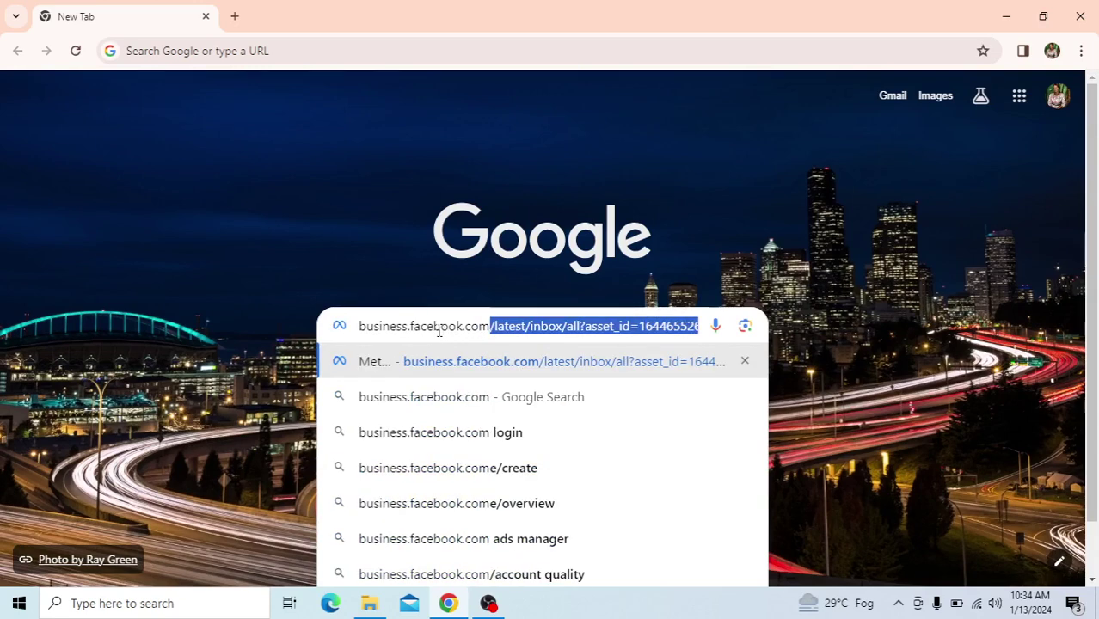
key(Return)
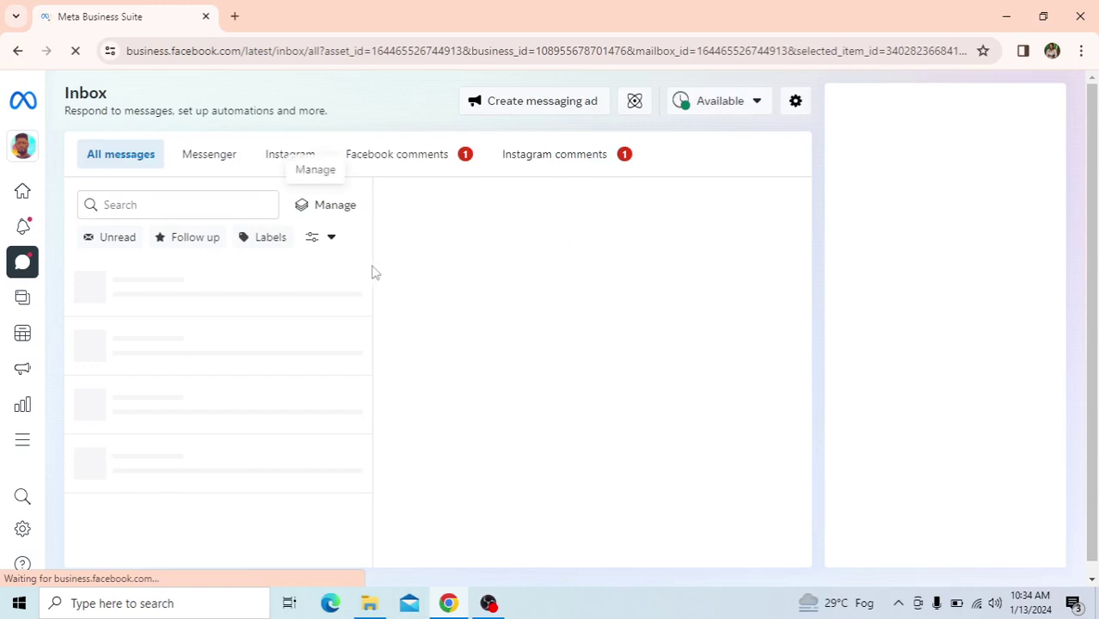
Step: Dismiss the request error dialog and open Ads Manager from the full list of business tools
mouse_move(15, 335)
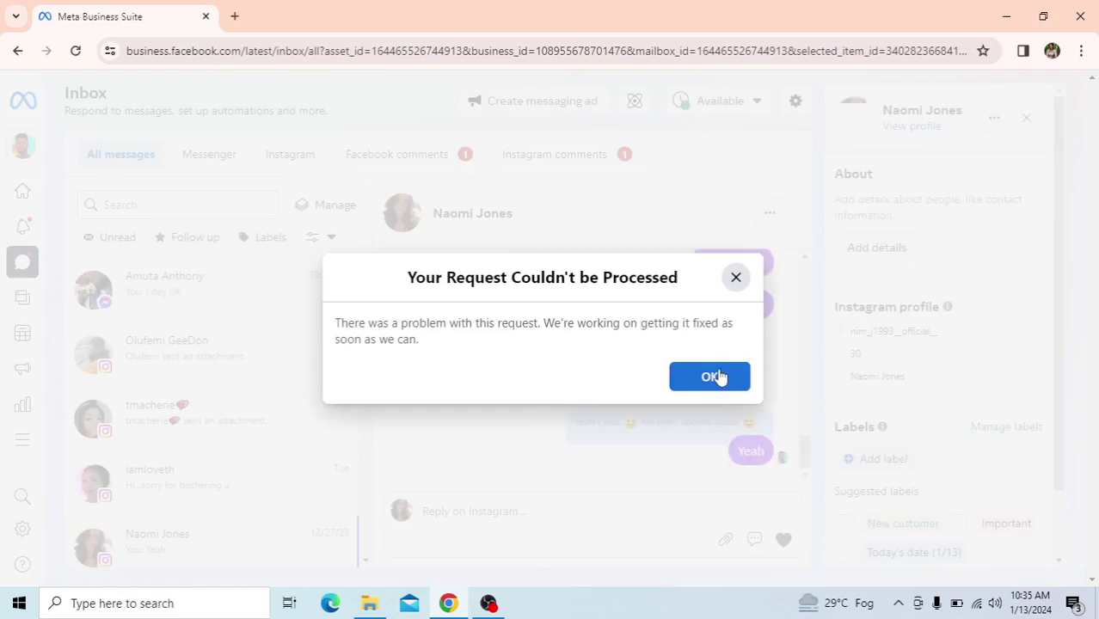
click(733, 281)
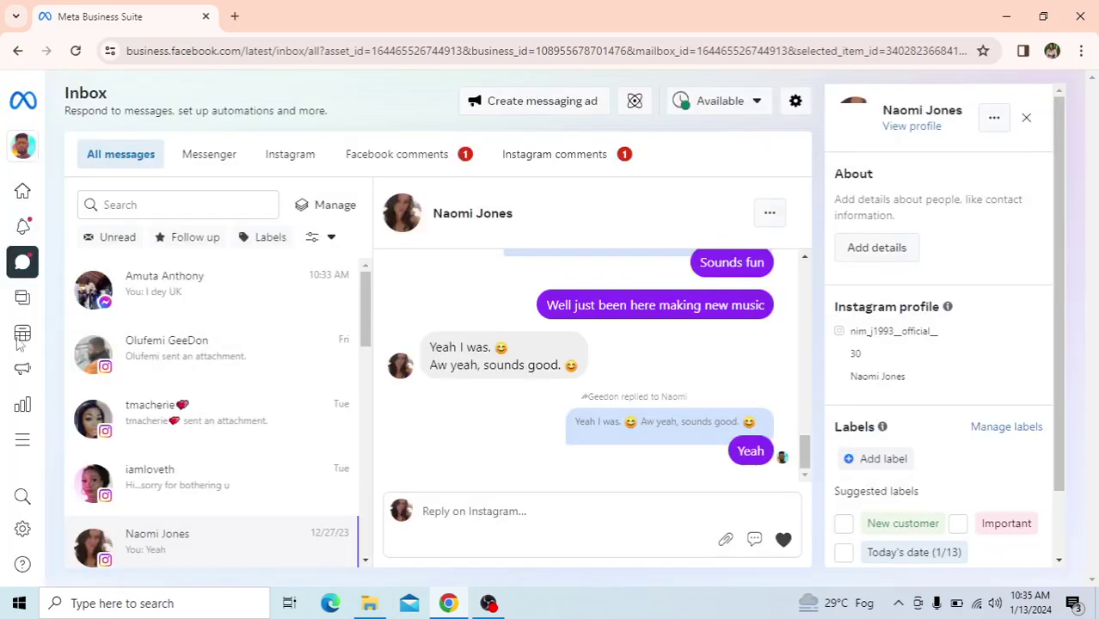
mouse_move(20, 361)
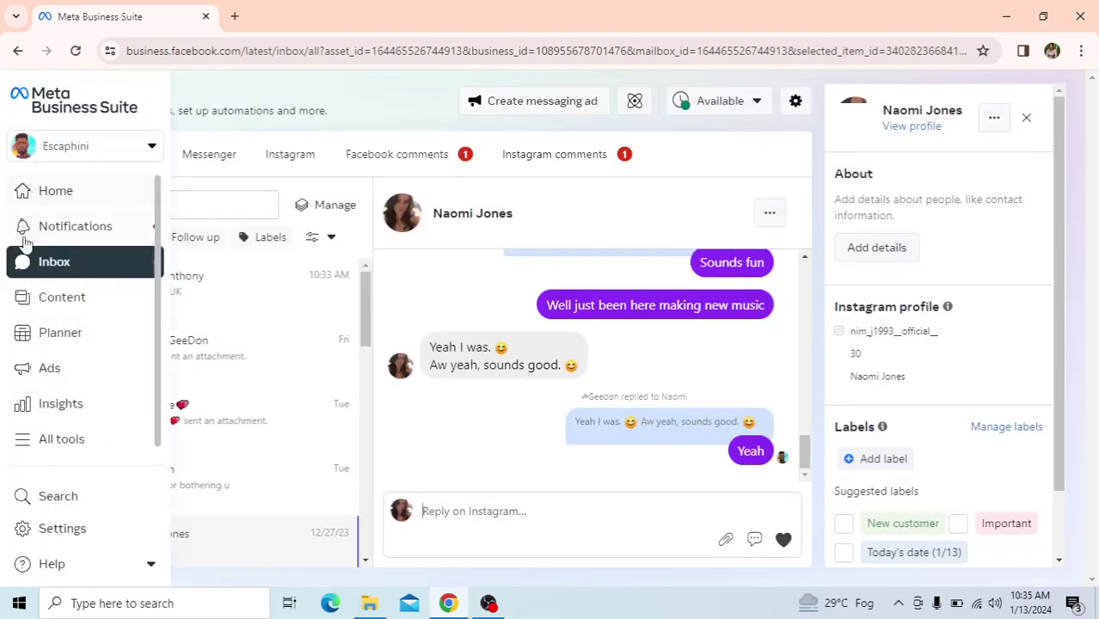
click(59, 444)
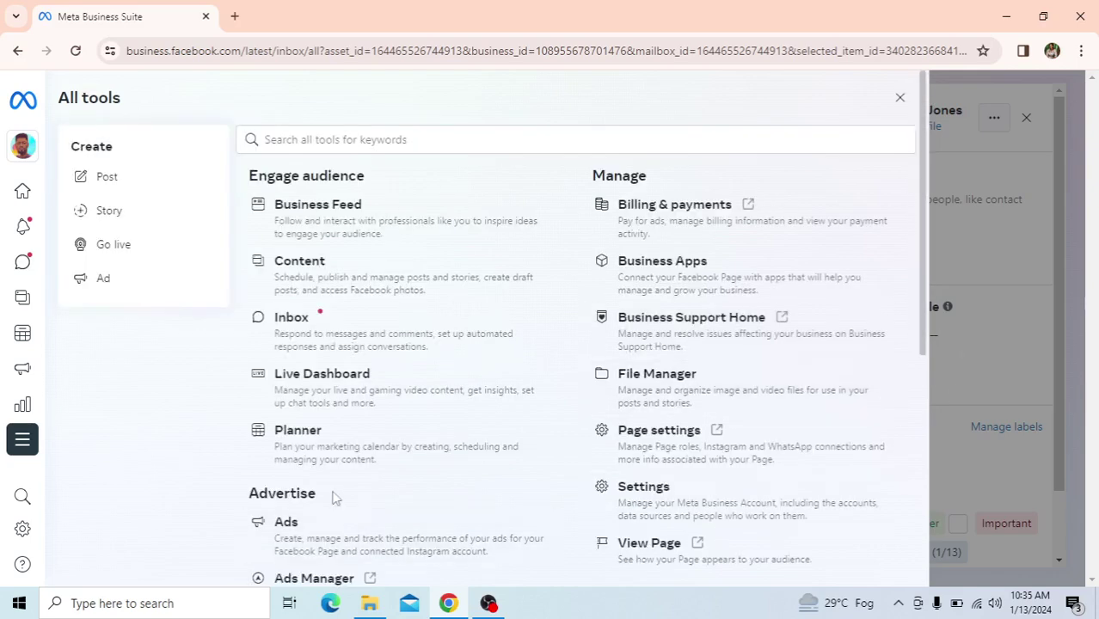
scroll(336, 499, down, 2)
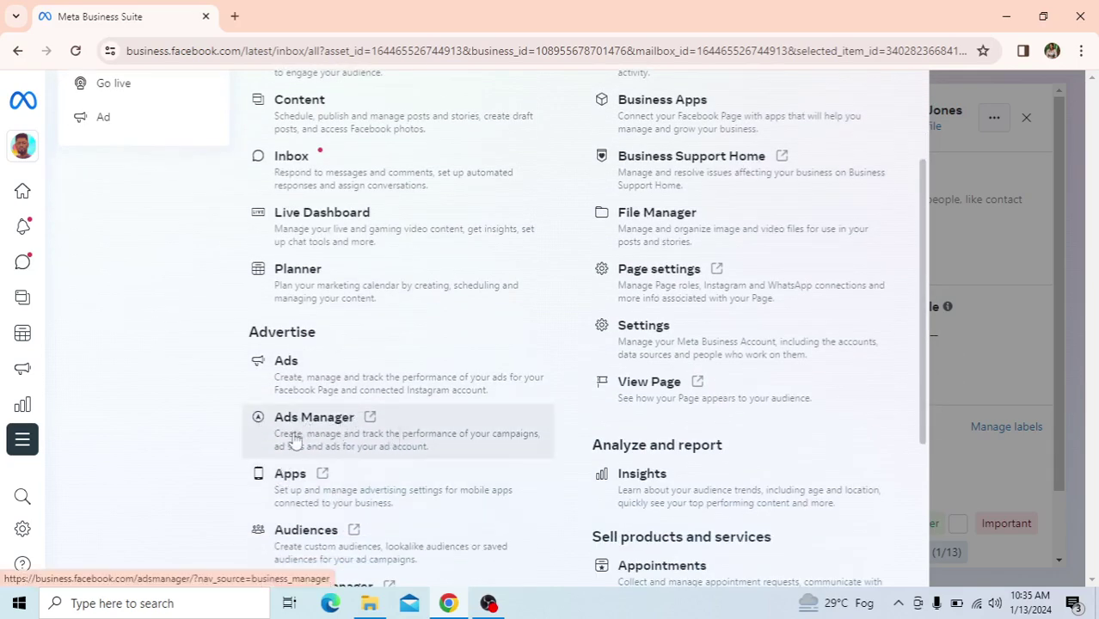
click(405, 430)
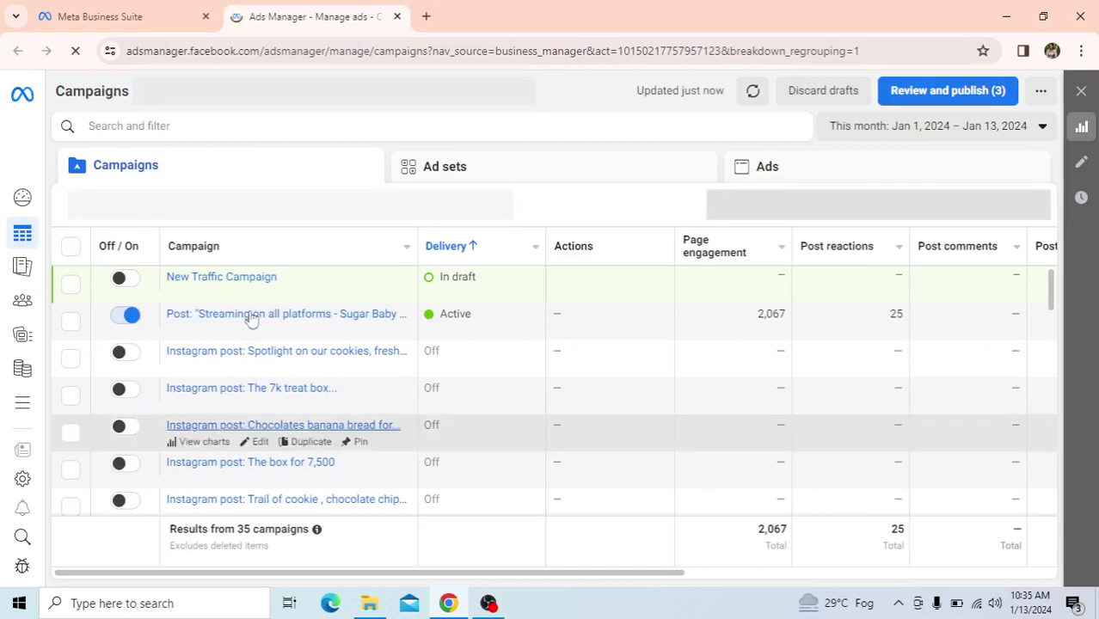
Step: Look through the ad account's campaign list, including each campaign's on/off state and delivery status
scroll(368, 428, down, 5)
scroll(369, 429, up, 5)
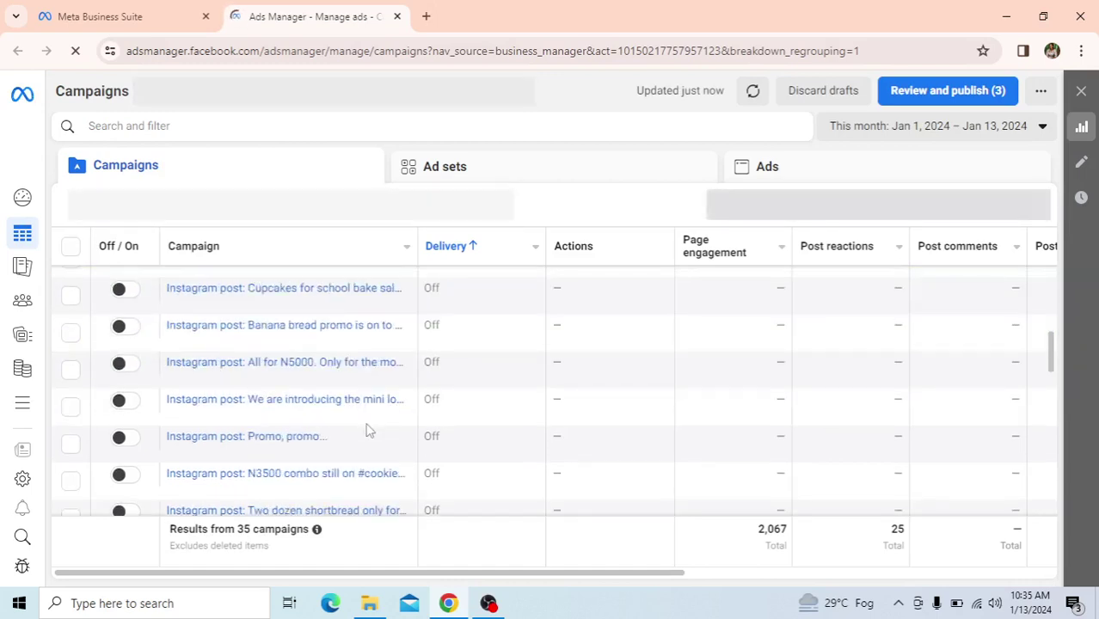
scroll(370, 430, down, 2)
scroll(370, 429, down, 4)
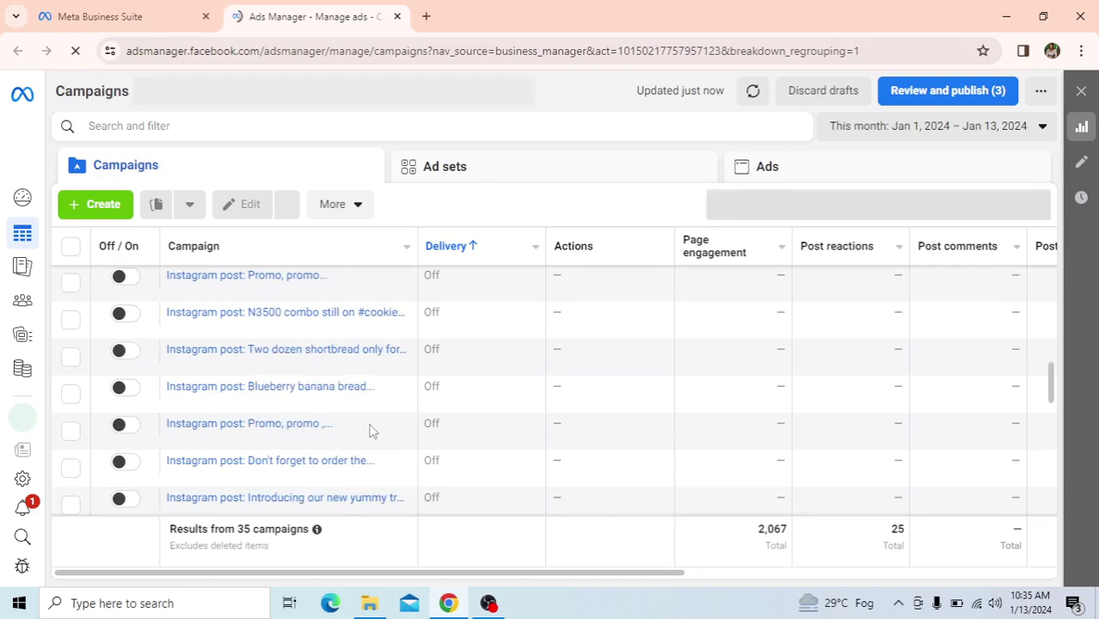
scroll(370, 430, up, 1)
scroll(331, 344, up, 5)
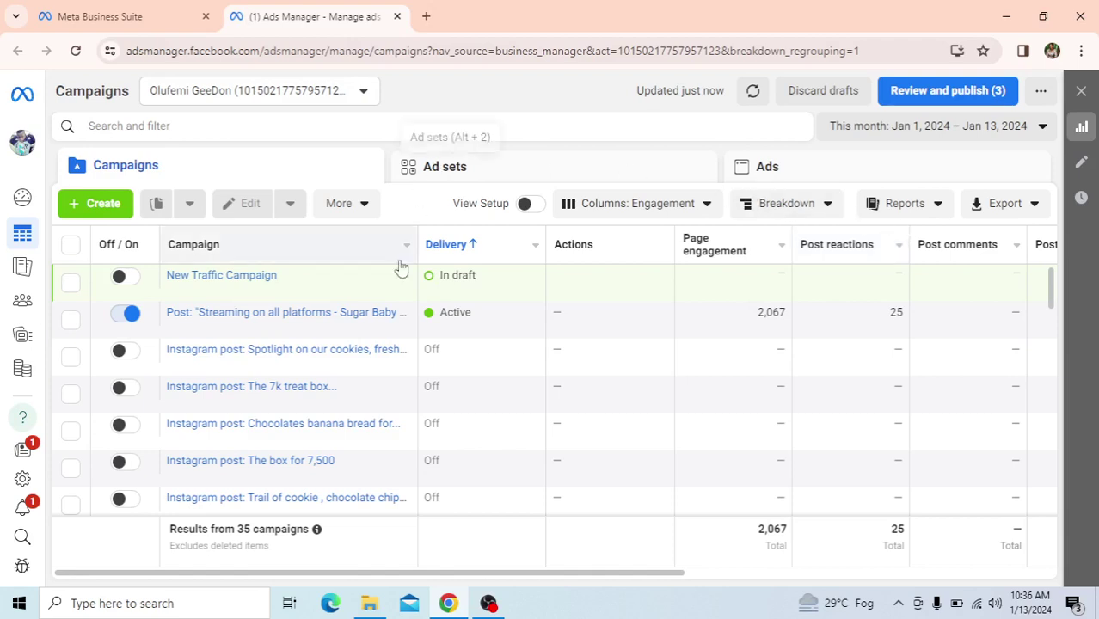
mouse_move(387, 299)
mouse_move(293, 346)
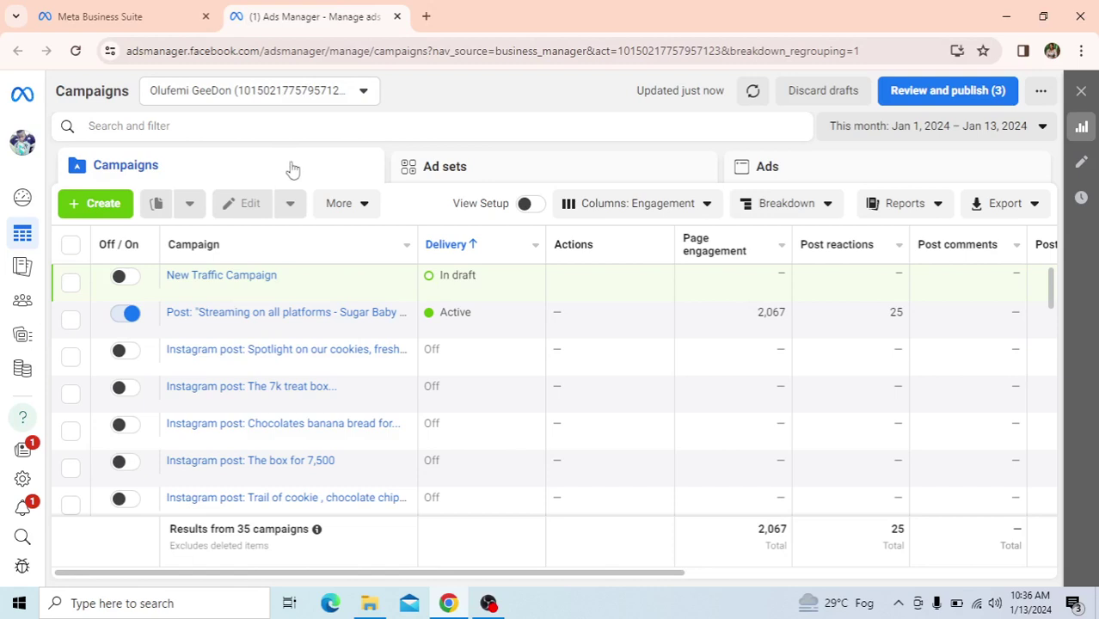
mouse_move(324, 315)
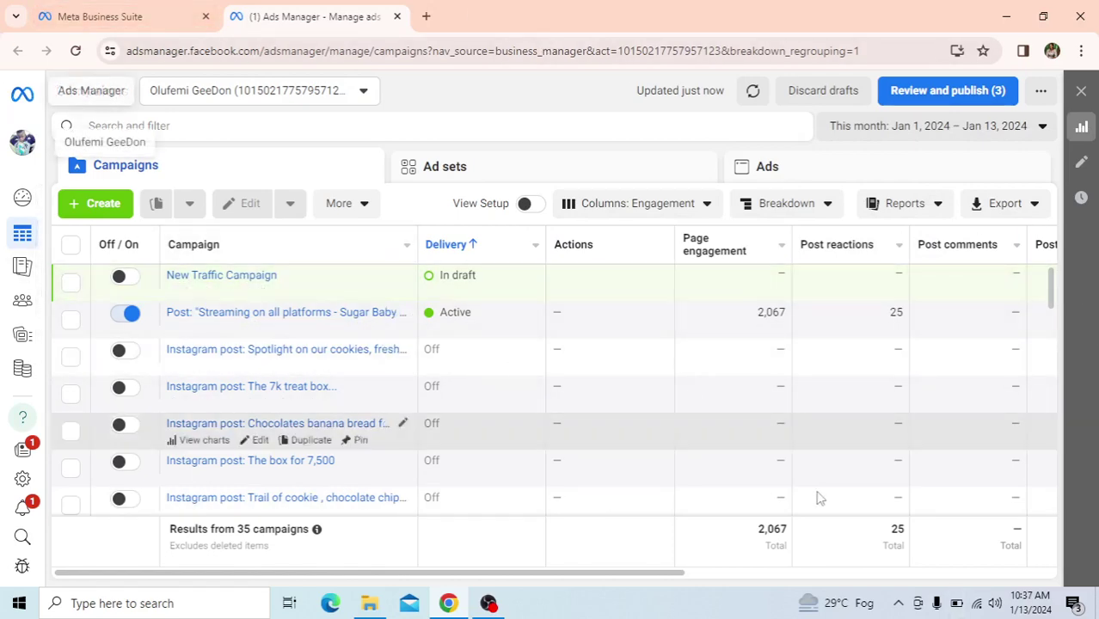
scroll(817, 486, down, 5)
scroll(817, 481, up, 5)
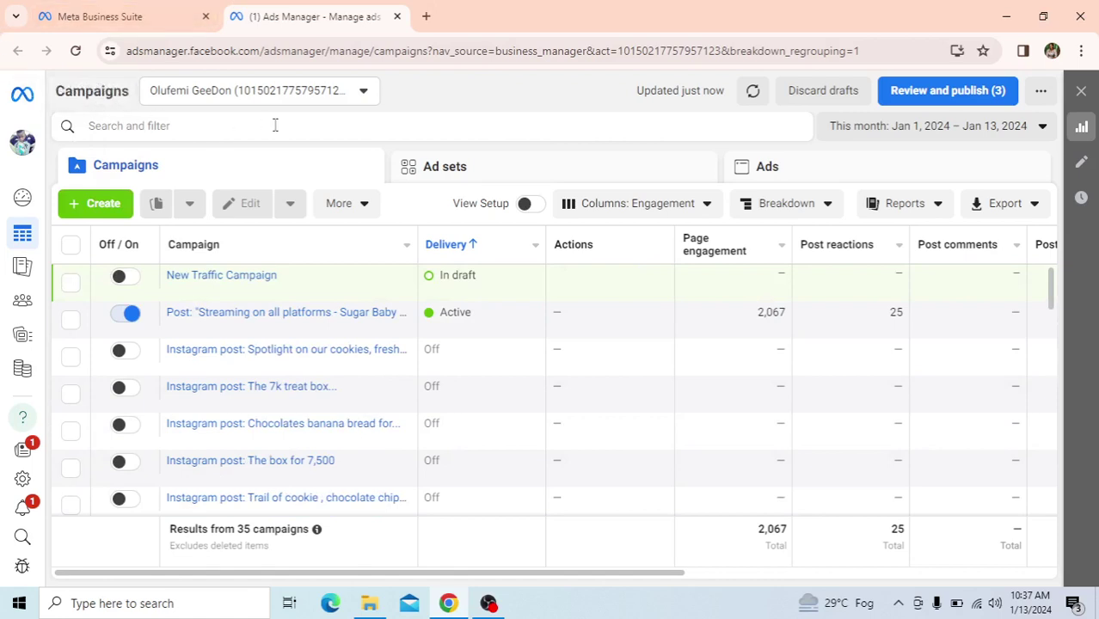
Step: Check which ad accounts can be chosen for the campaign view, keeping the current account
click(364, 93)
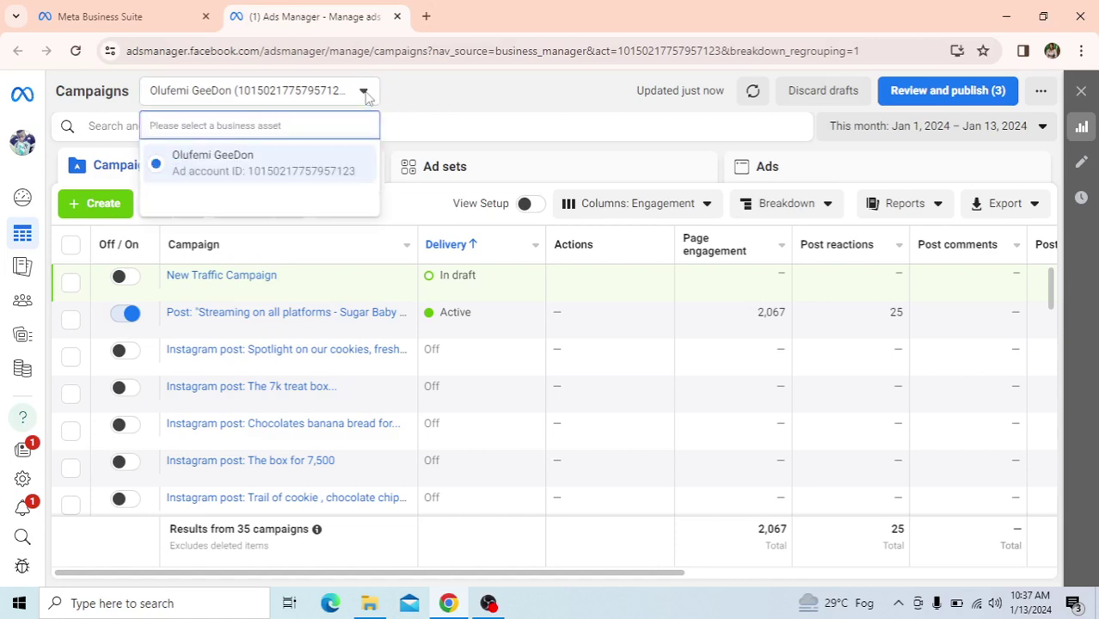
click(365, 95)
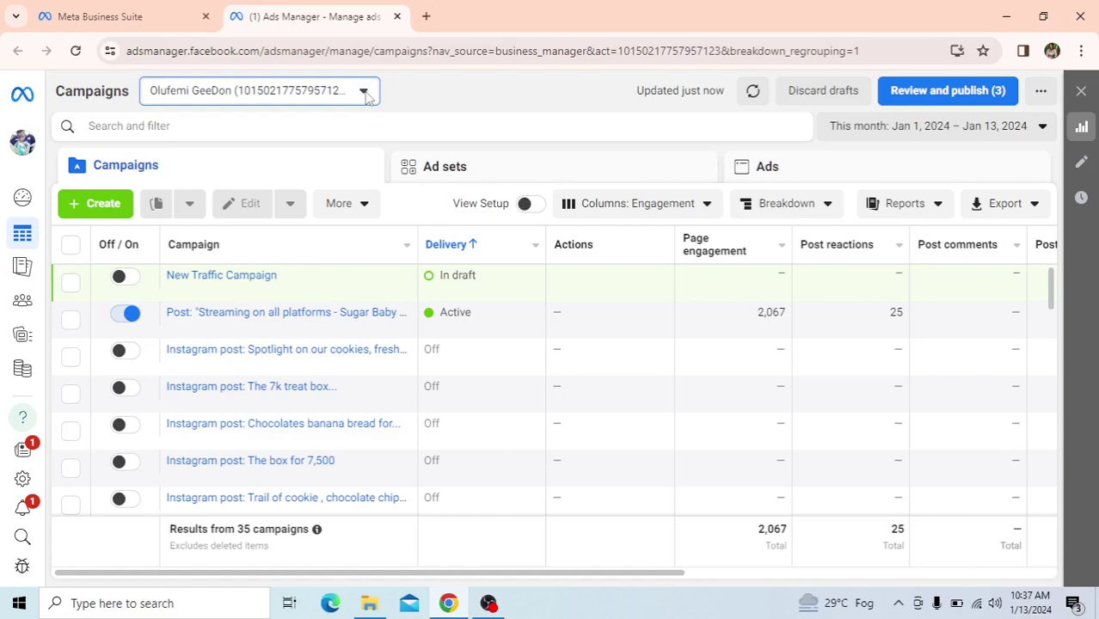
click(365, 93)
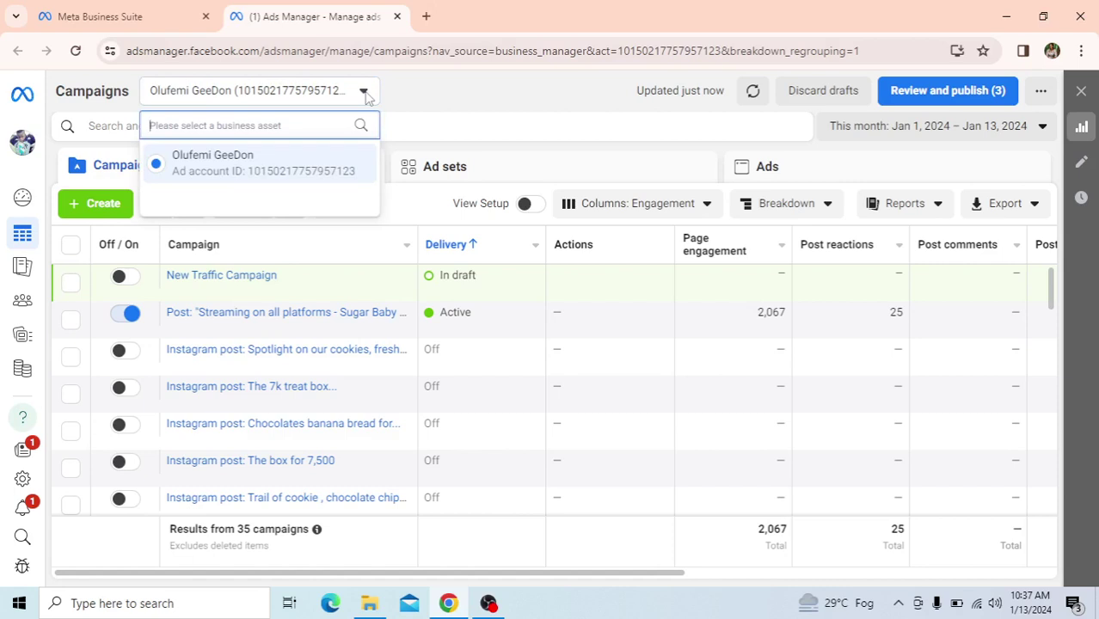
click(365, 93)
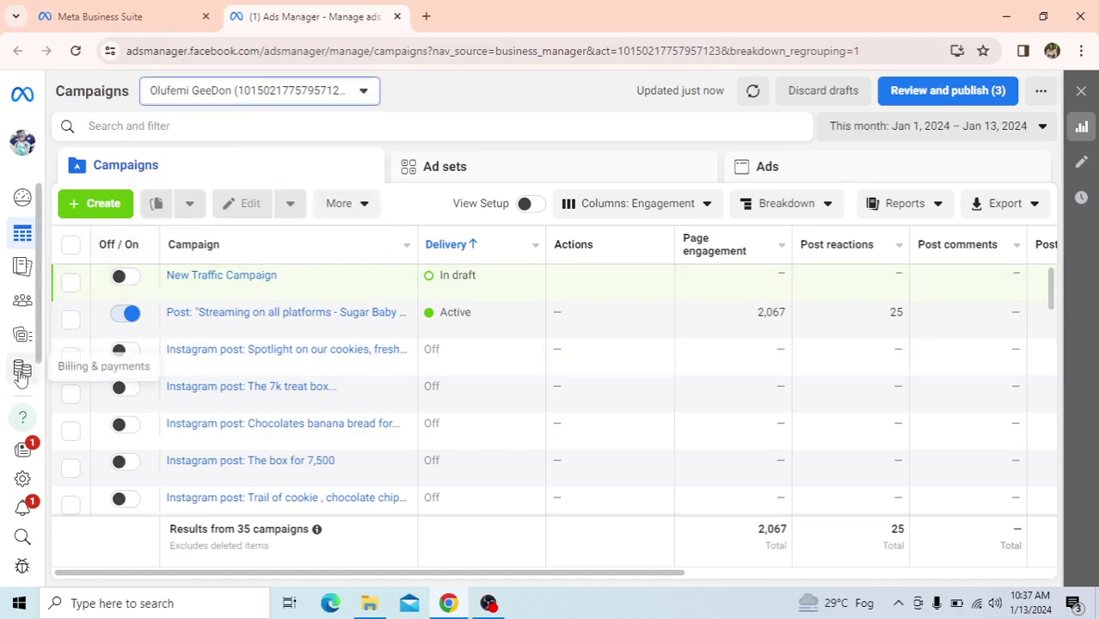
mouse_move(22, 375)
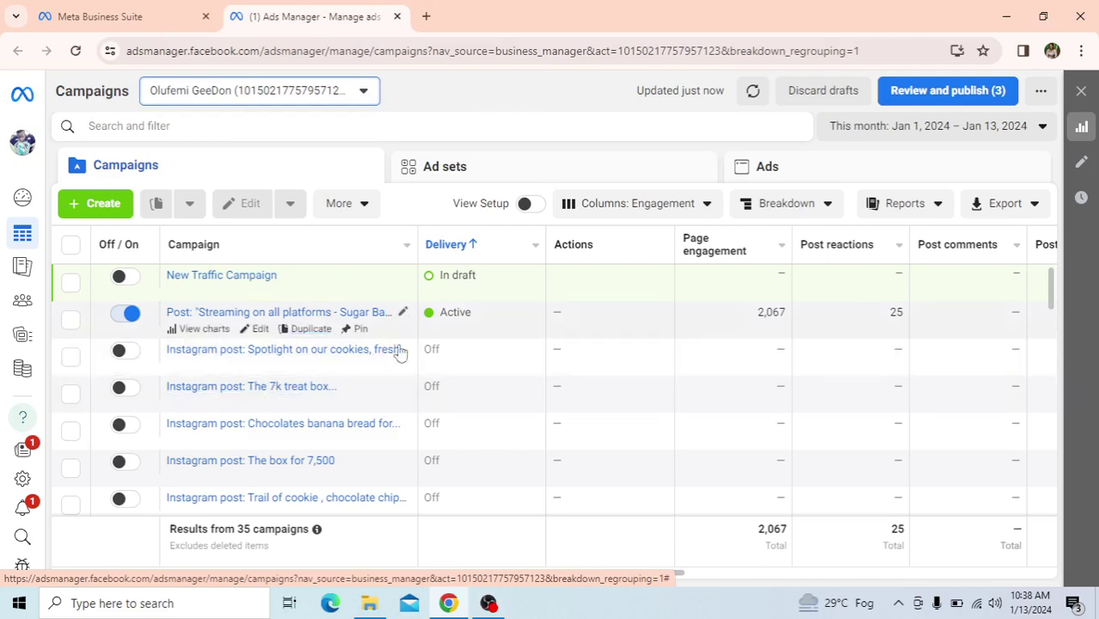
Step: View the reporting date range options and review the full campaign list for the current month
click(1046, 131)
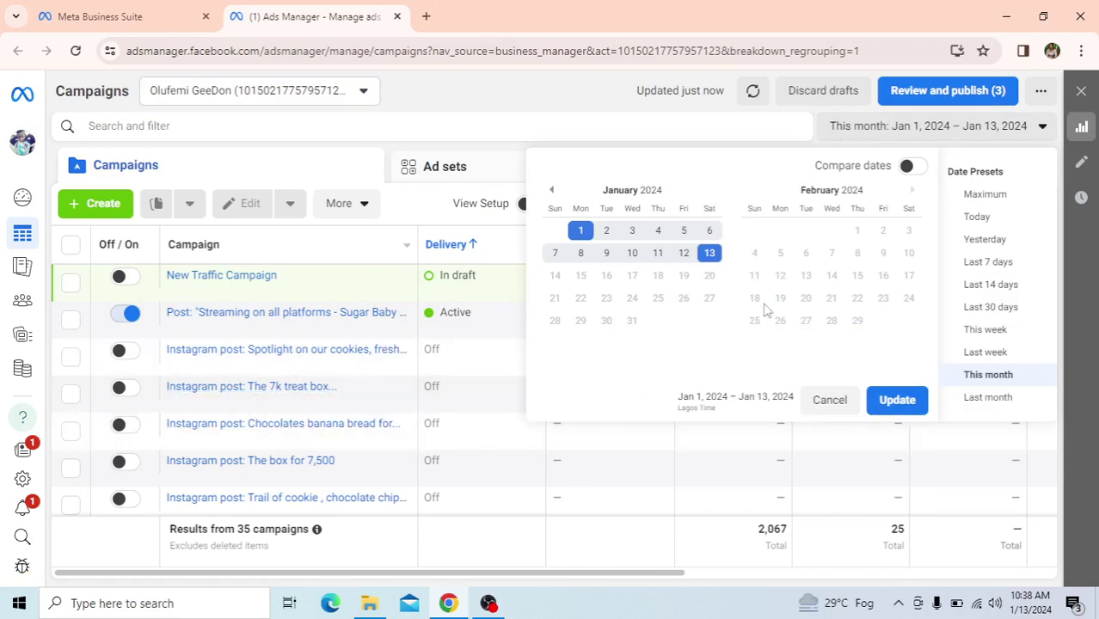
click(1041, 129)
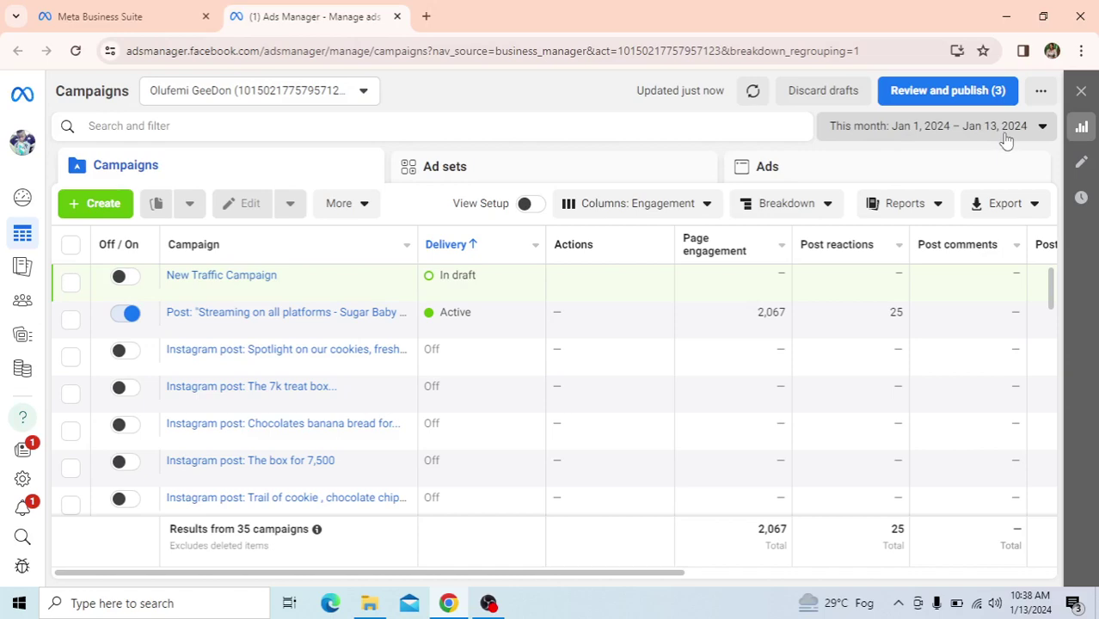
scroll(260, 465, down, 1)
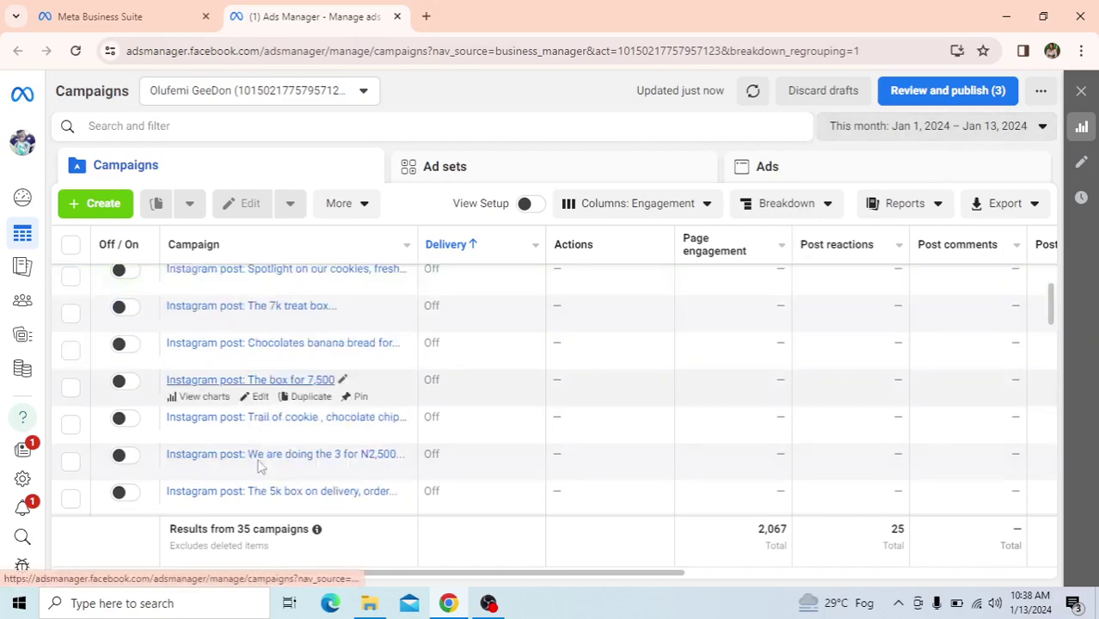
scroll(260, 466, down, 10)
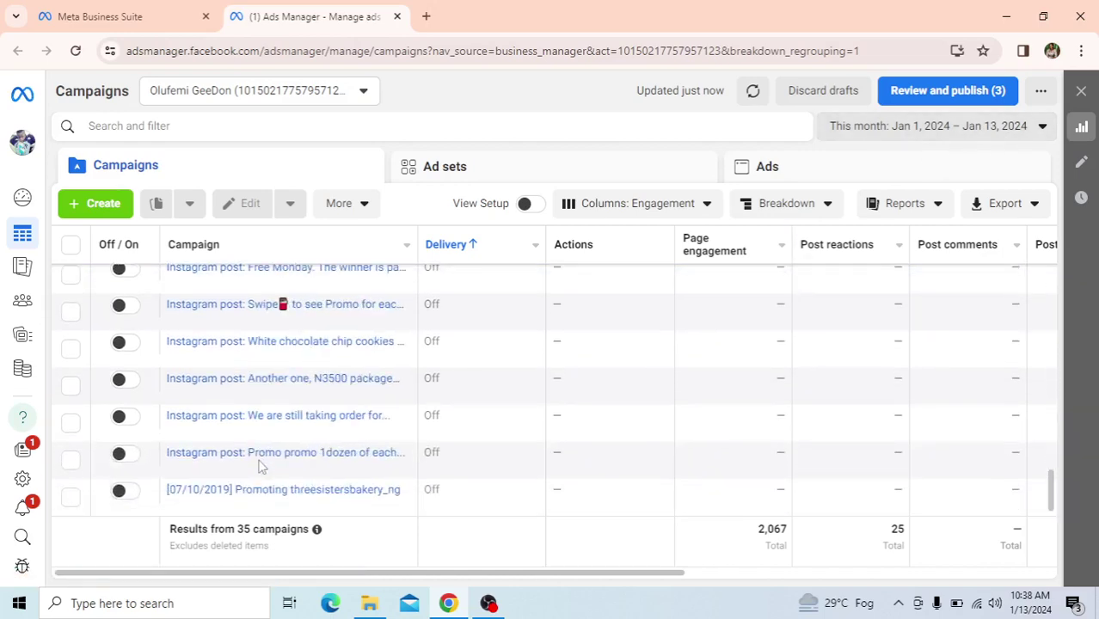
scroll(261, 465, up, 15)
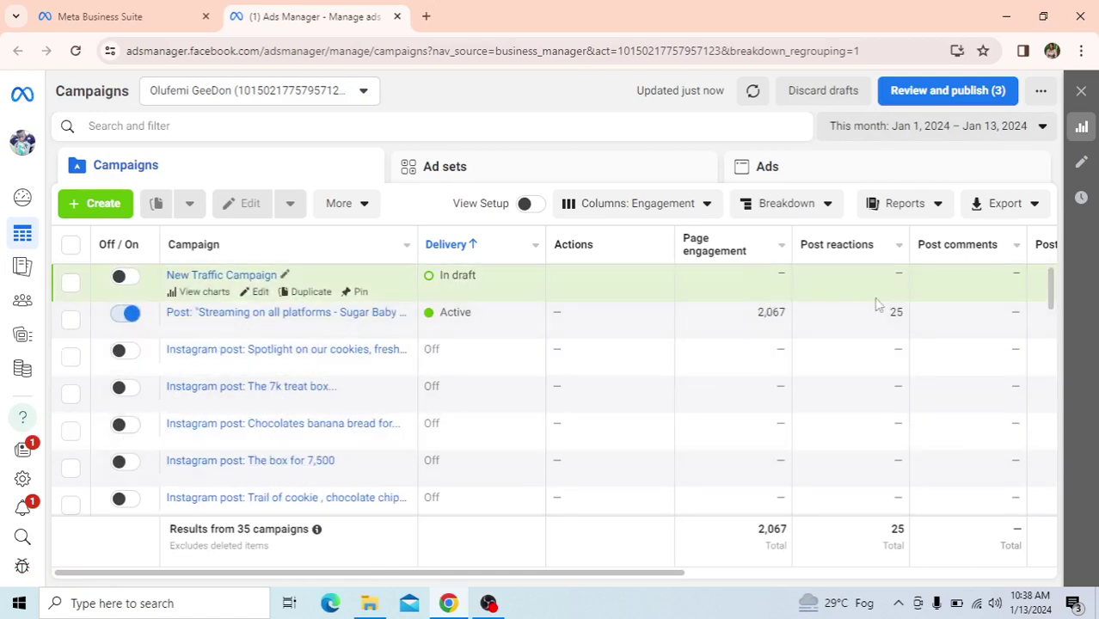
scroll(418, 455, down, 12)
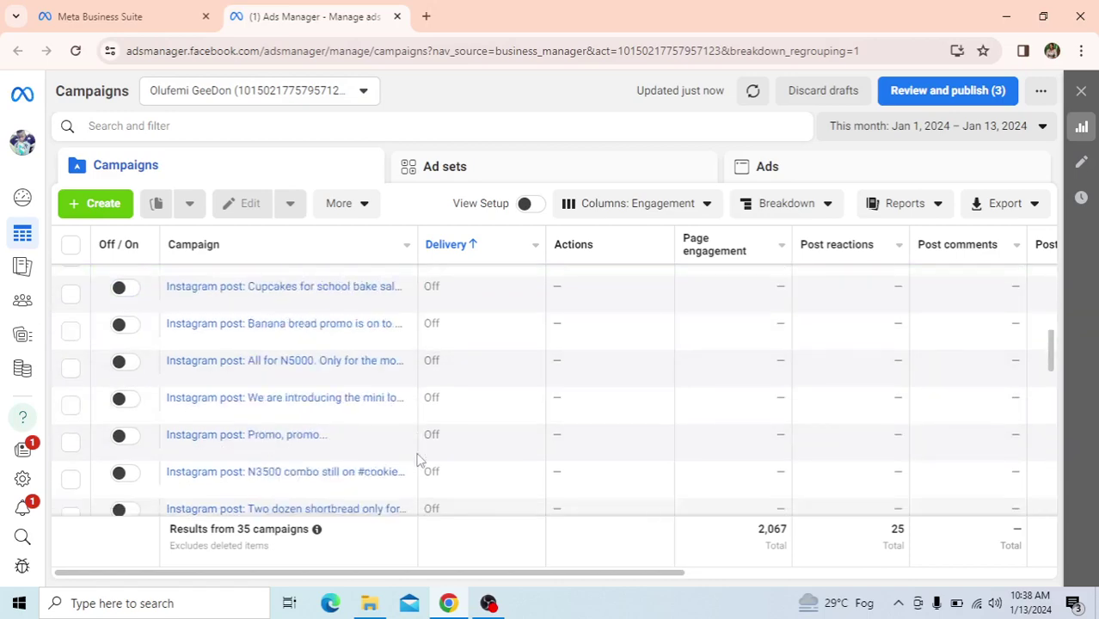
scroll(418, 459, up, 12)
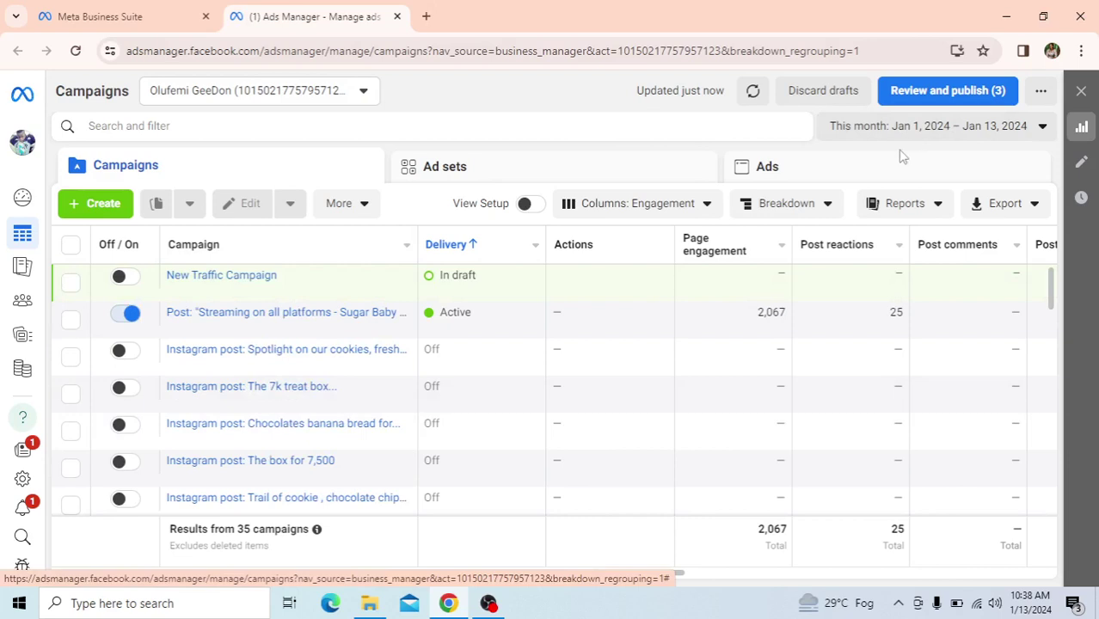
mouse_move(591, 249)
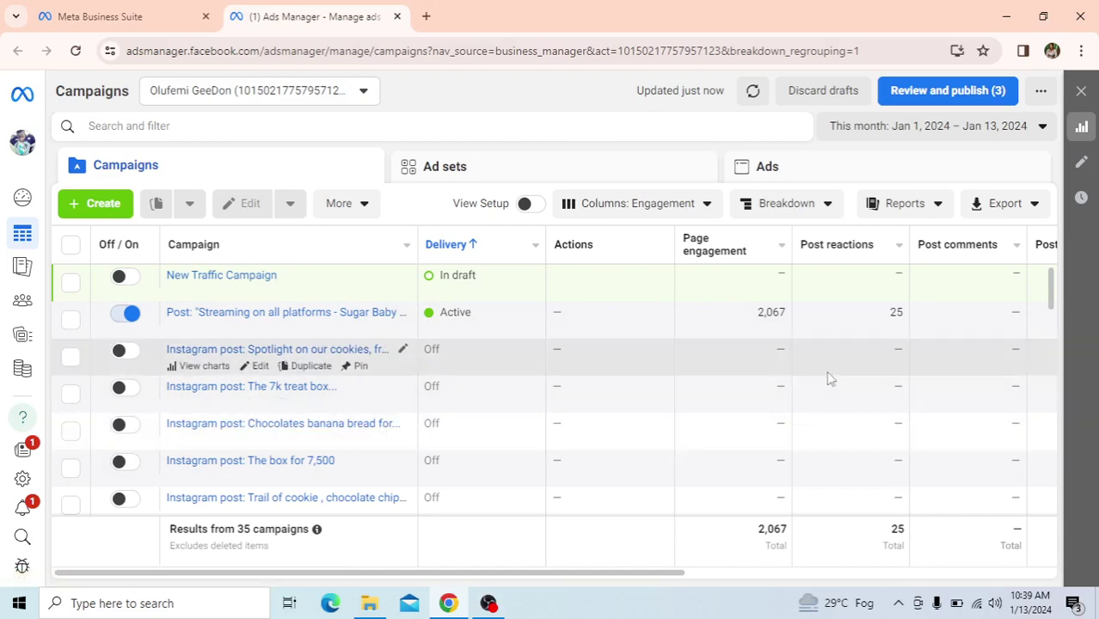
Step: Switch the campaign table's columns to the Performance preset
click(704, 214)
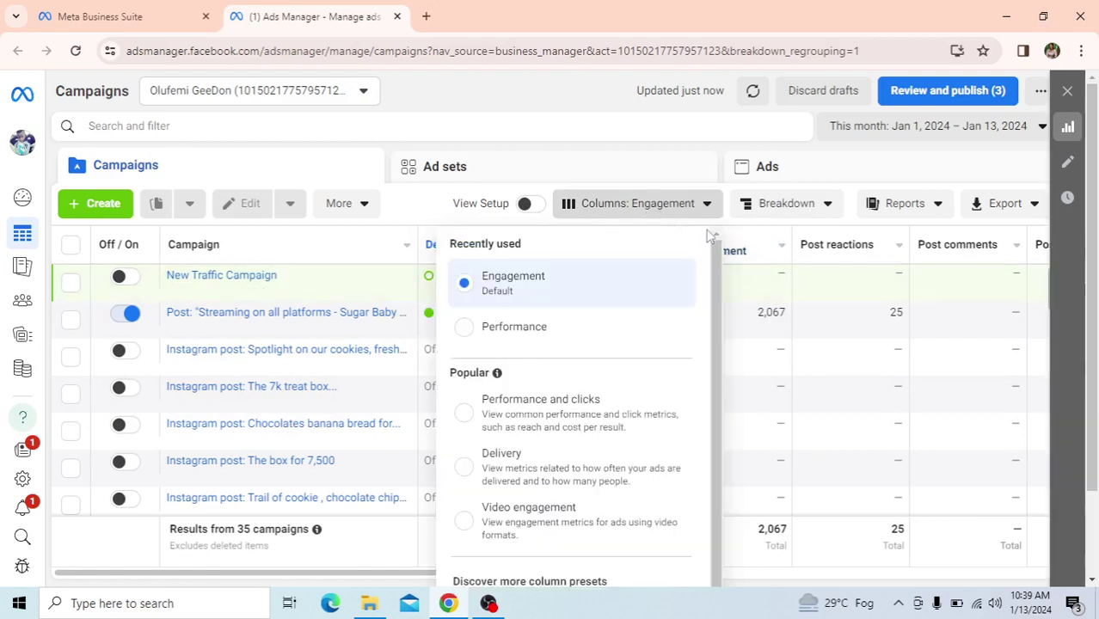
click(484, 336)
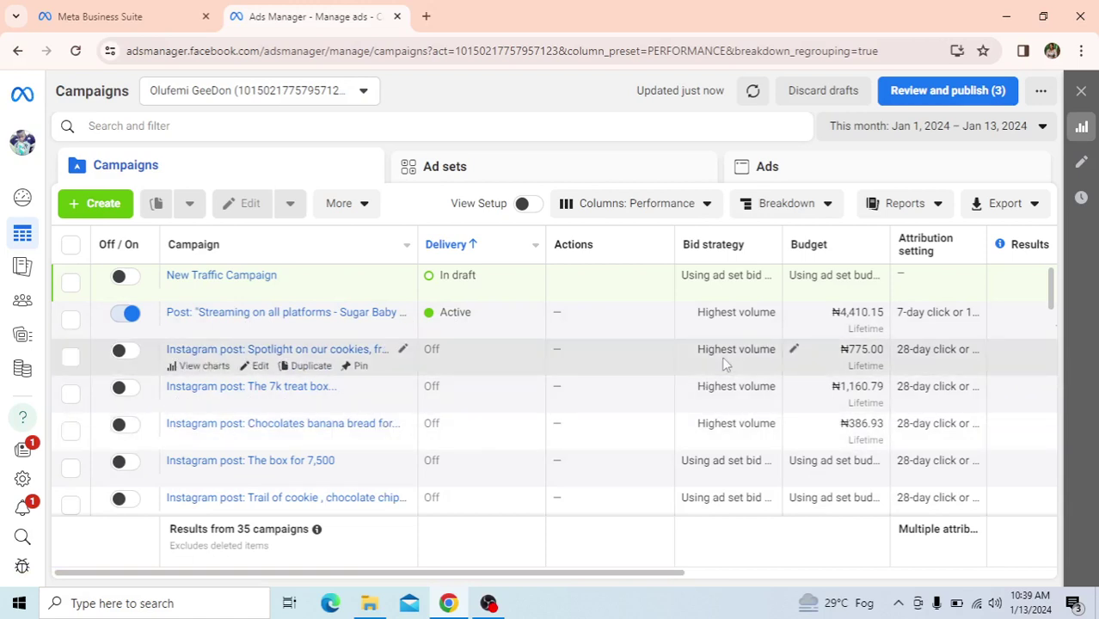
click(489, 604)
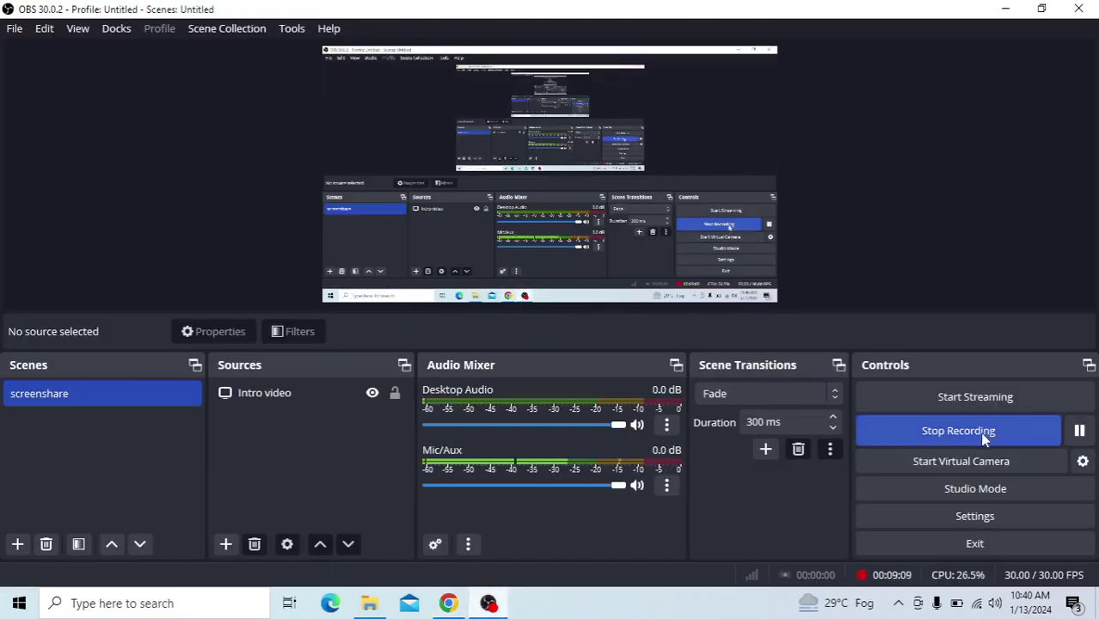
click(1080, 430)
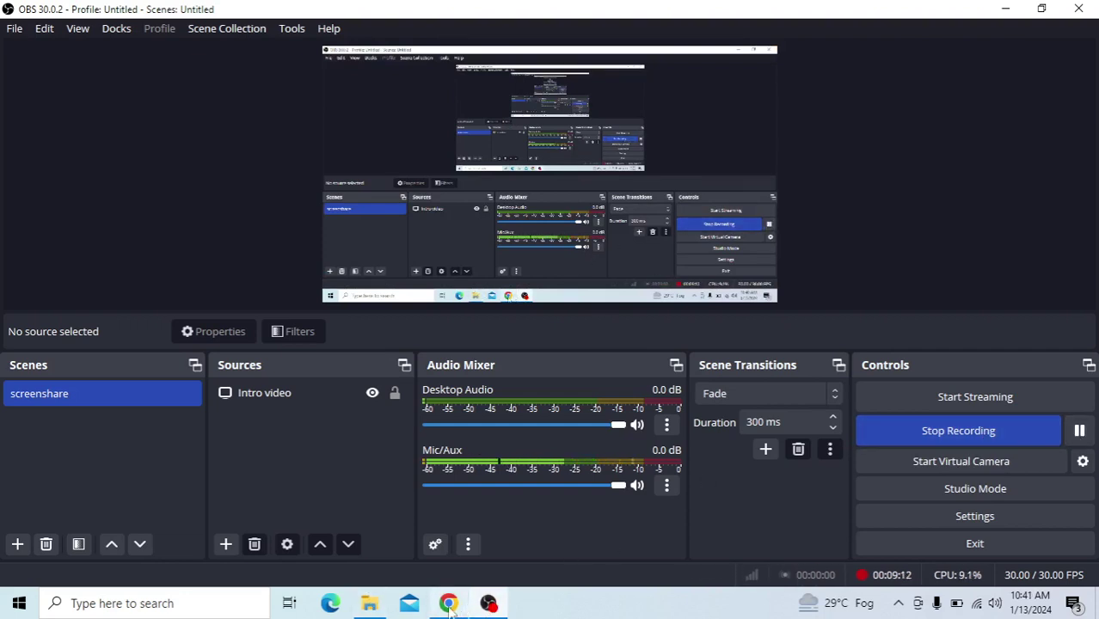
click(450, 604)
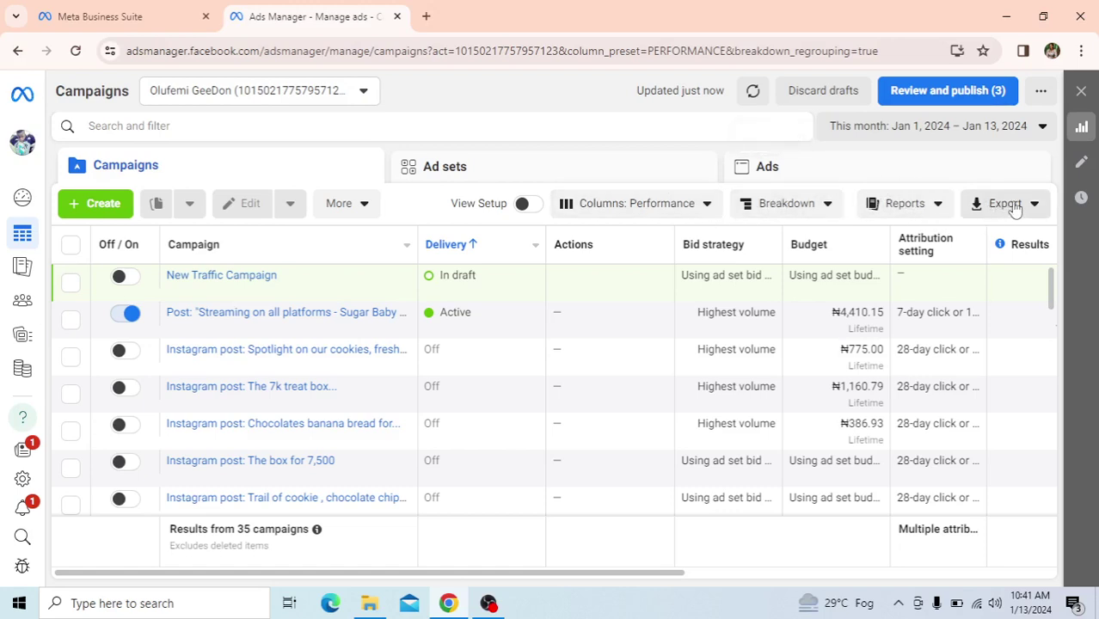
Step: View the campaign objectives offered for a new auction campaign and close the dialog without creating one
click(86, 207)
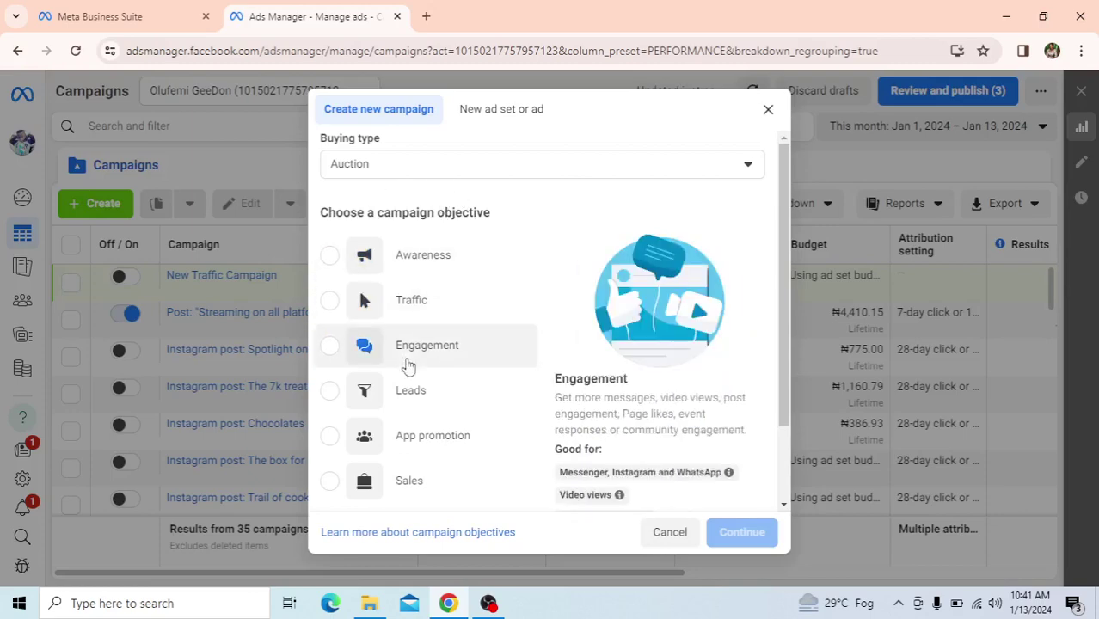
click(768, 110)
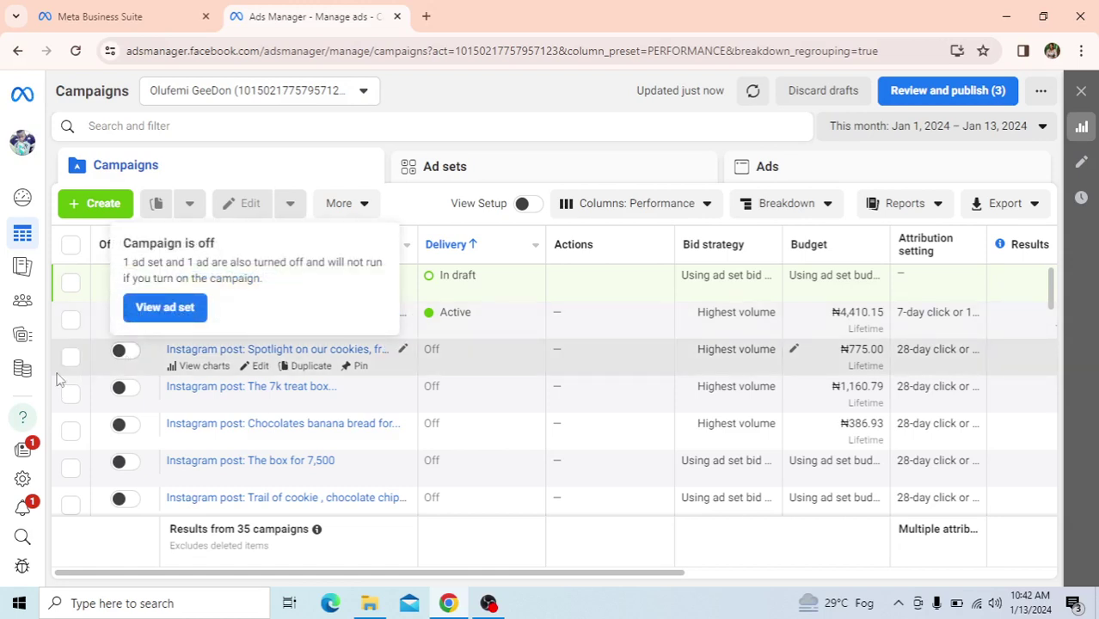
Step: Look through the whole campaign list, from the draft and active campaigns down to the oldest one, and return to the first row
mouse_move(21, 372)
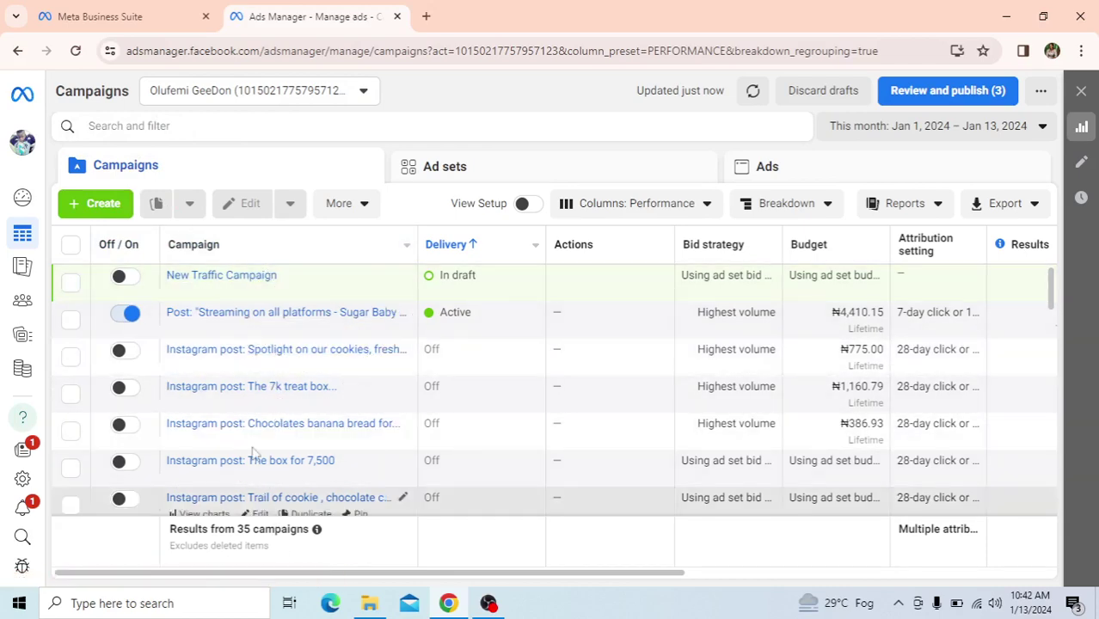
scroll(331, 299, down, 5)
scroll(334, 298, down, 5)
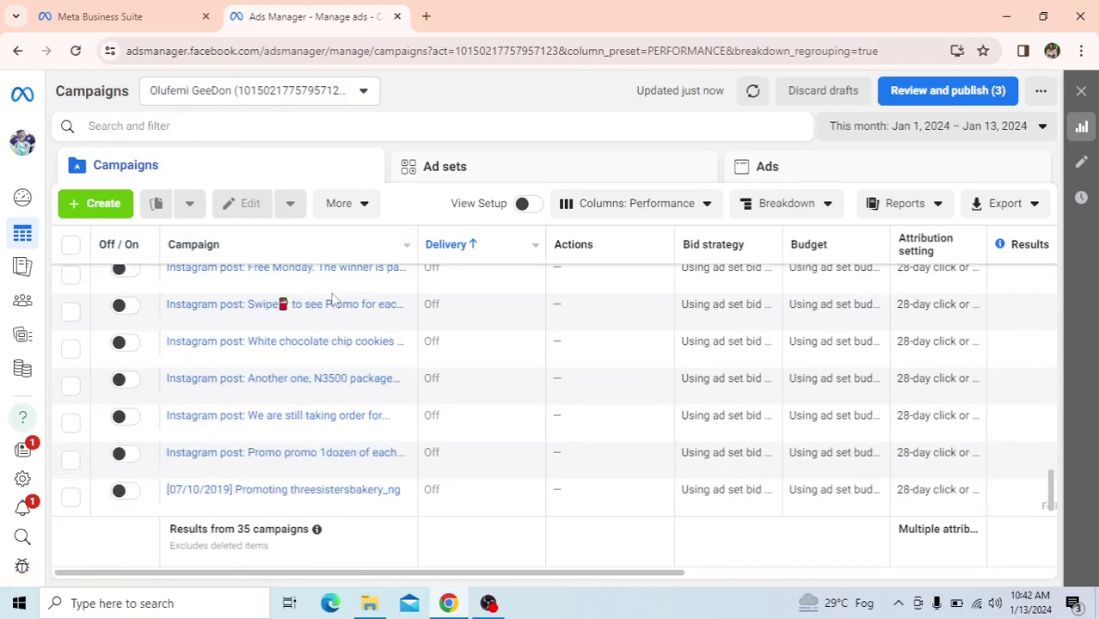
scroll(255, 469, up, 10)
scroll(254, 470, up, 2)
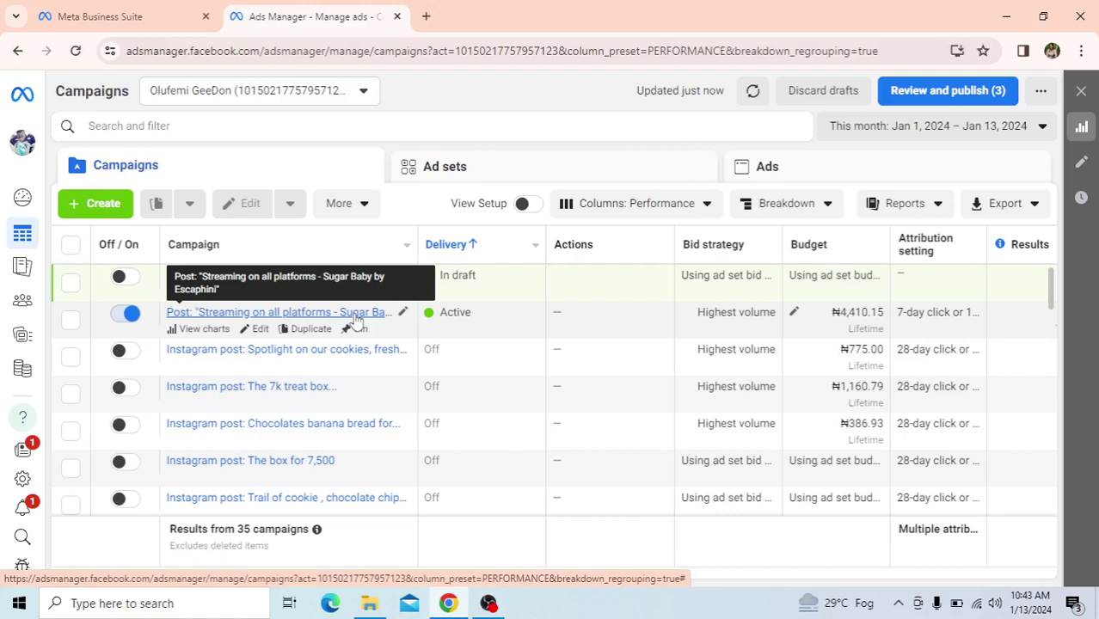
scroll(351, 344, down, 10)
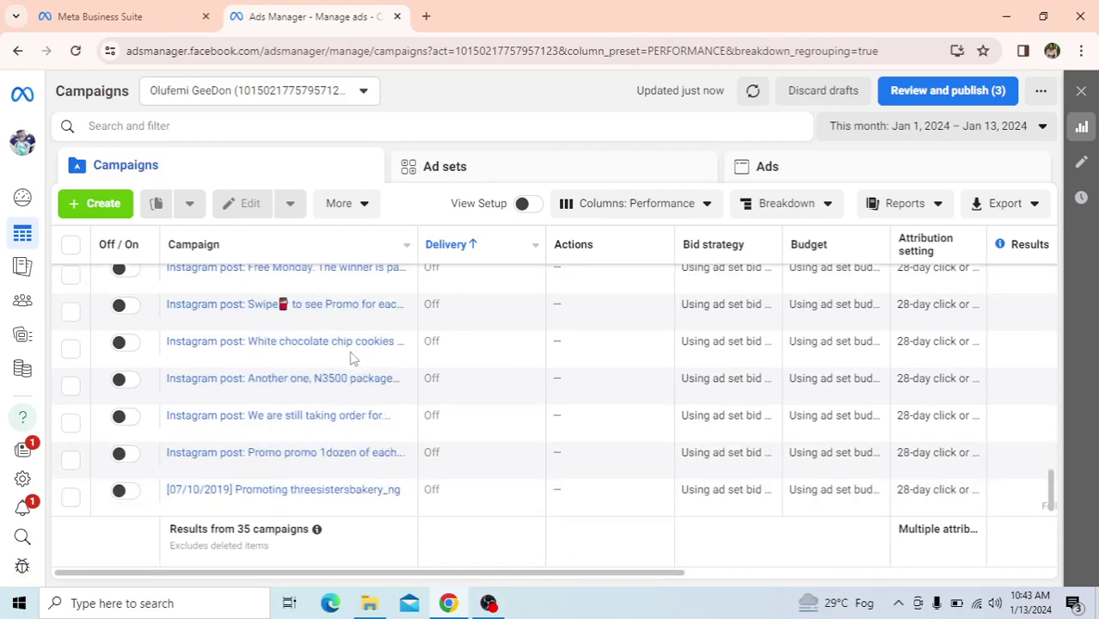
scroll(351, 358, up, 10)
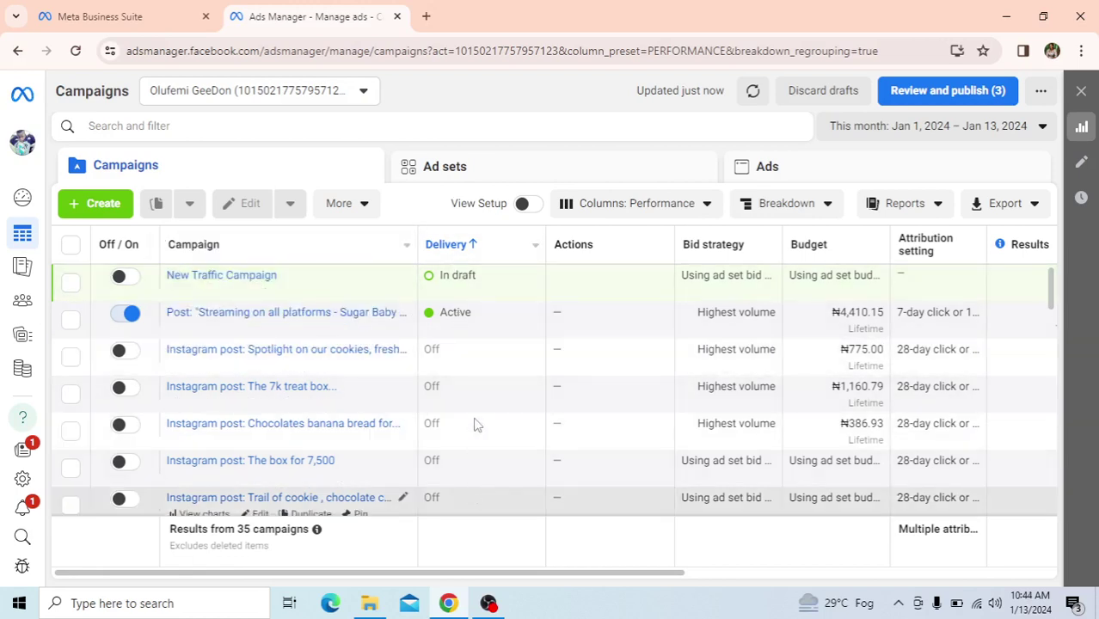
click(492, 604)
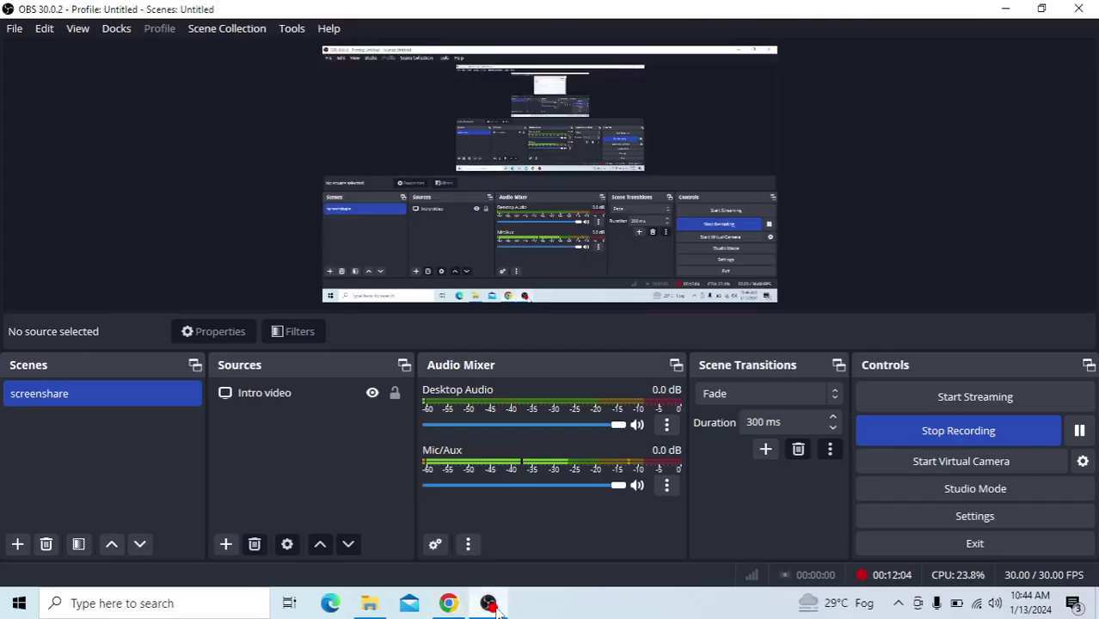
click(1079, 431)
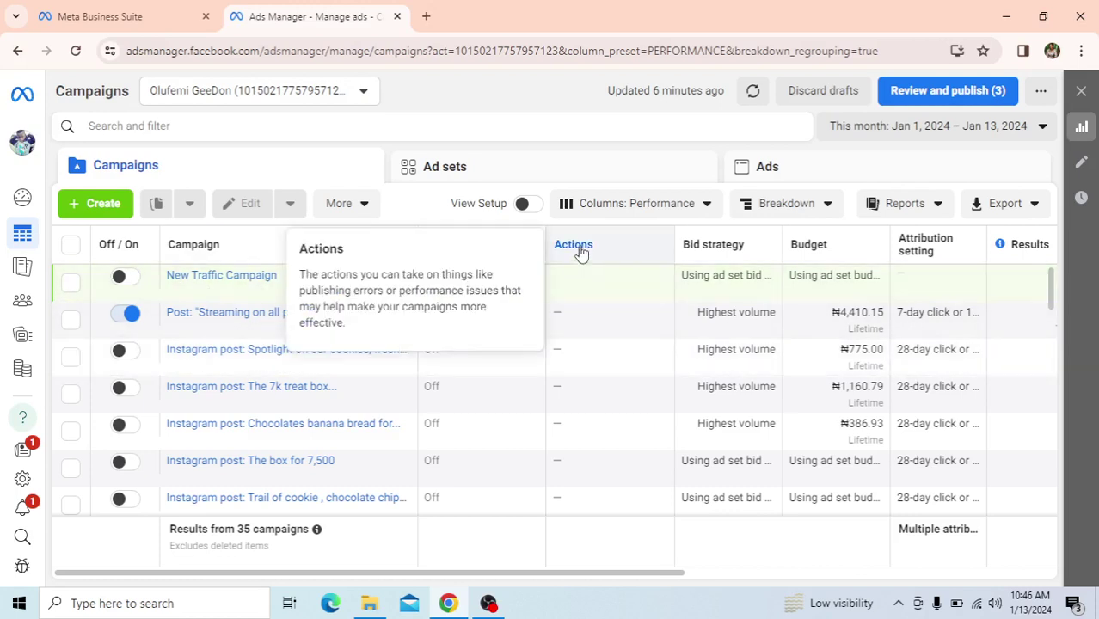
Step: Examine the Actions, Bid strategy, Budget and Attribution setting columns of the campaign table
mouse_move(557, 251)
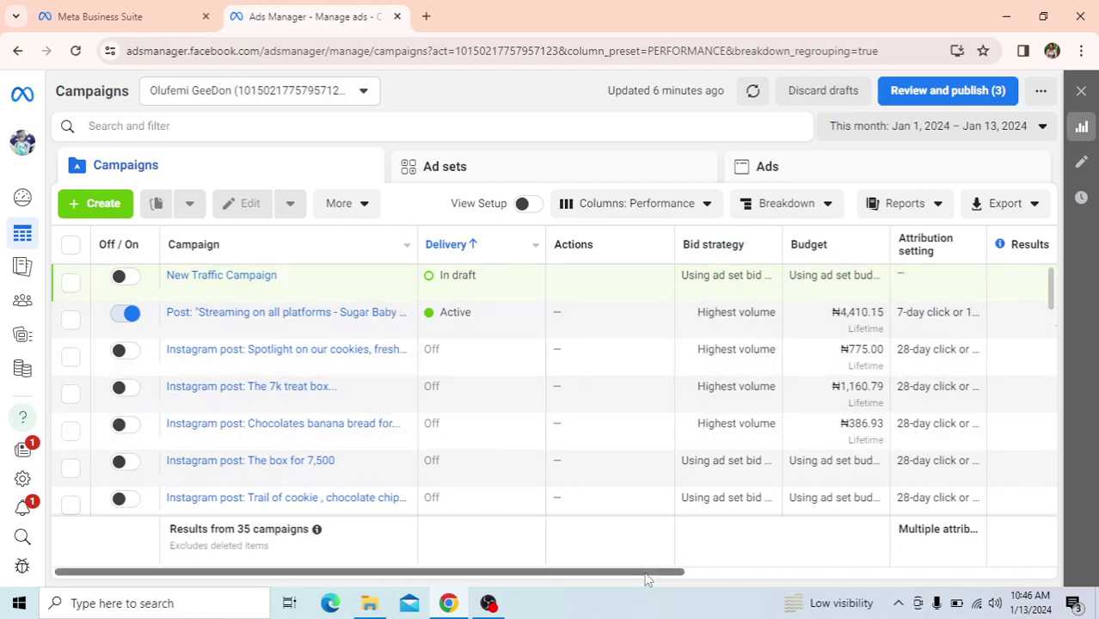
drag(651, 572, 730, 581)
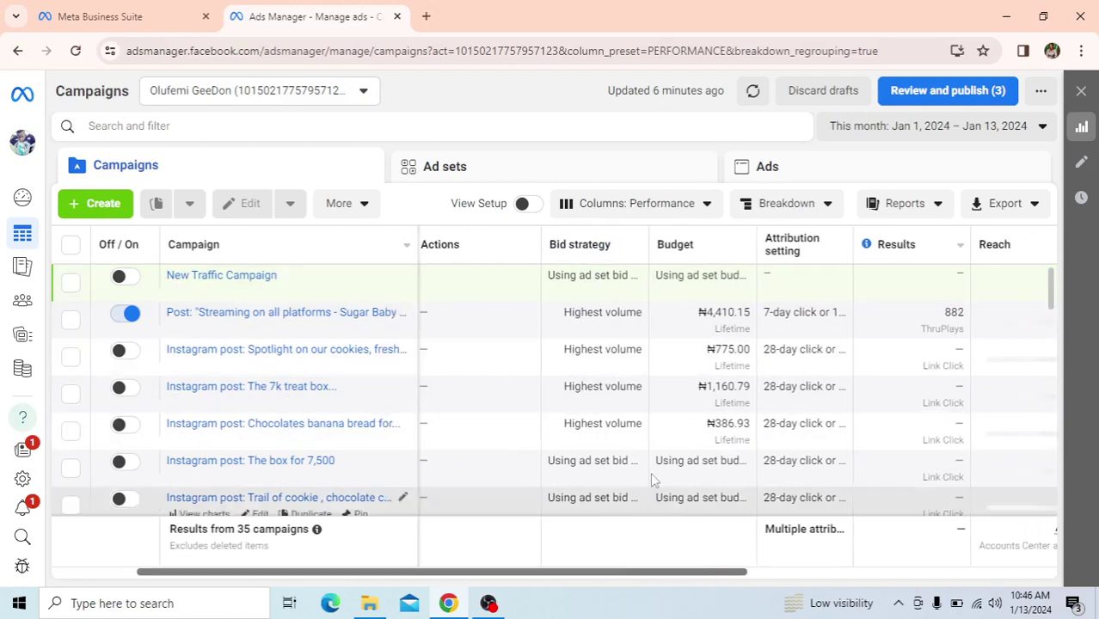
mouse_move(603, 248)
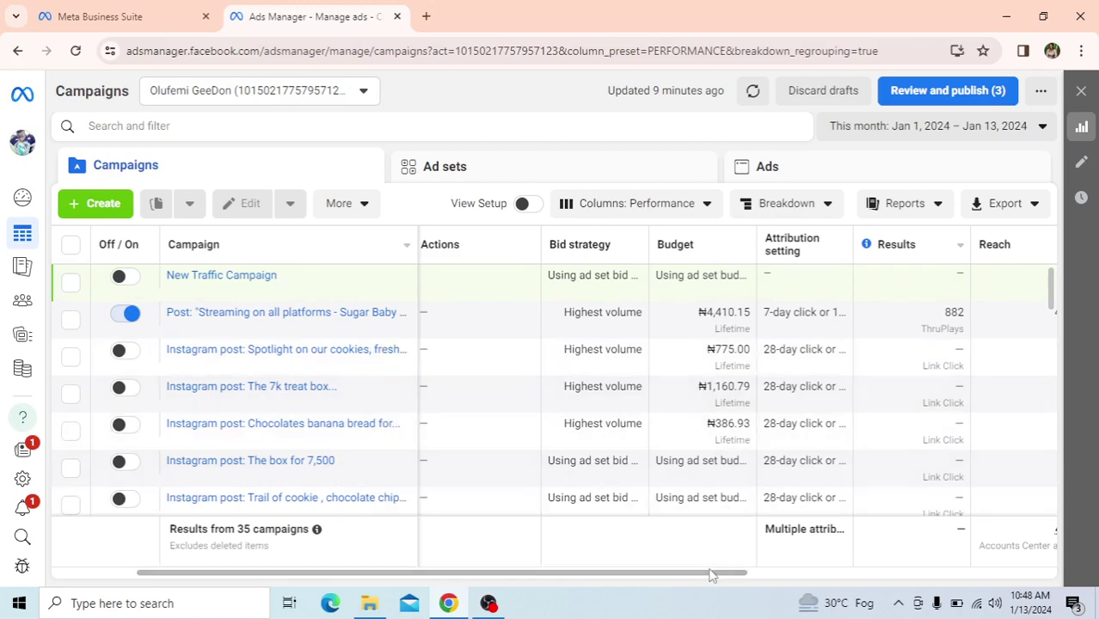
drag(713, 575, 798, 584)
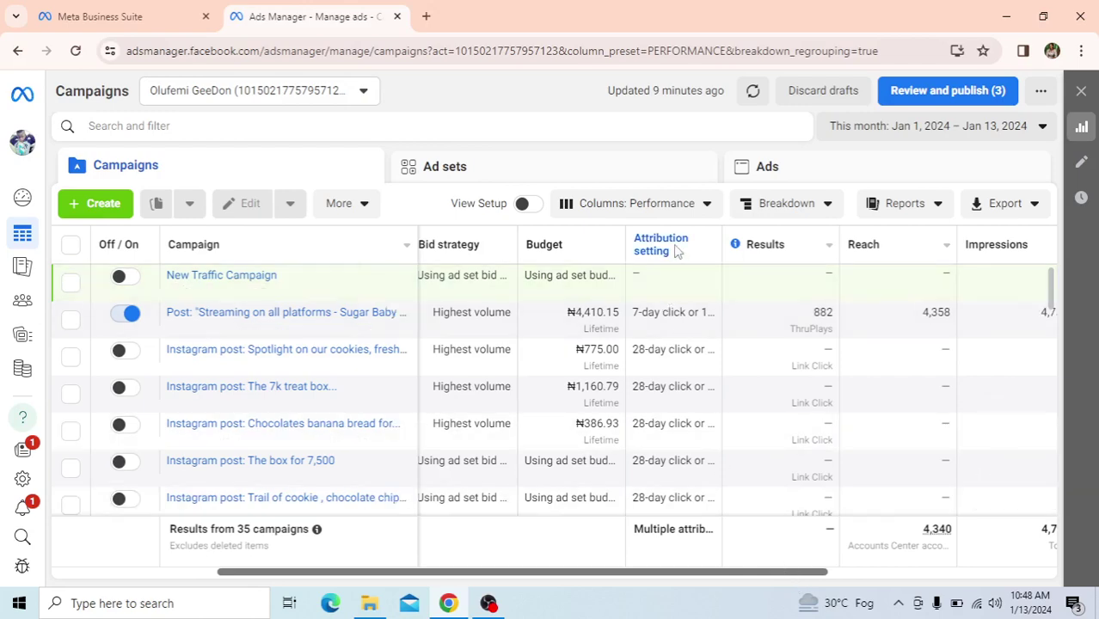
mouse_move(662, 246)
Step: Examine the Results, Reach, Impressions and Cost per result columns for the active campaign
drag(649, 577, 763, 589)
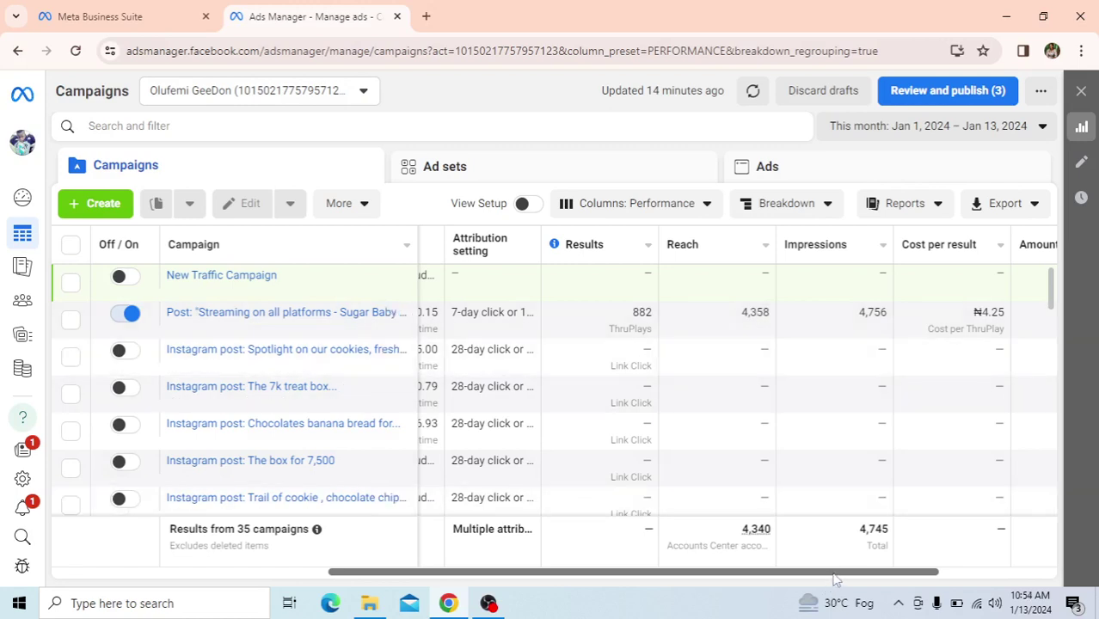
drag(835, 574, 884, 574)
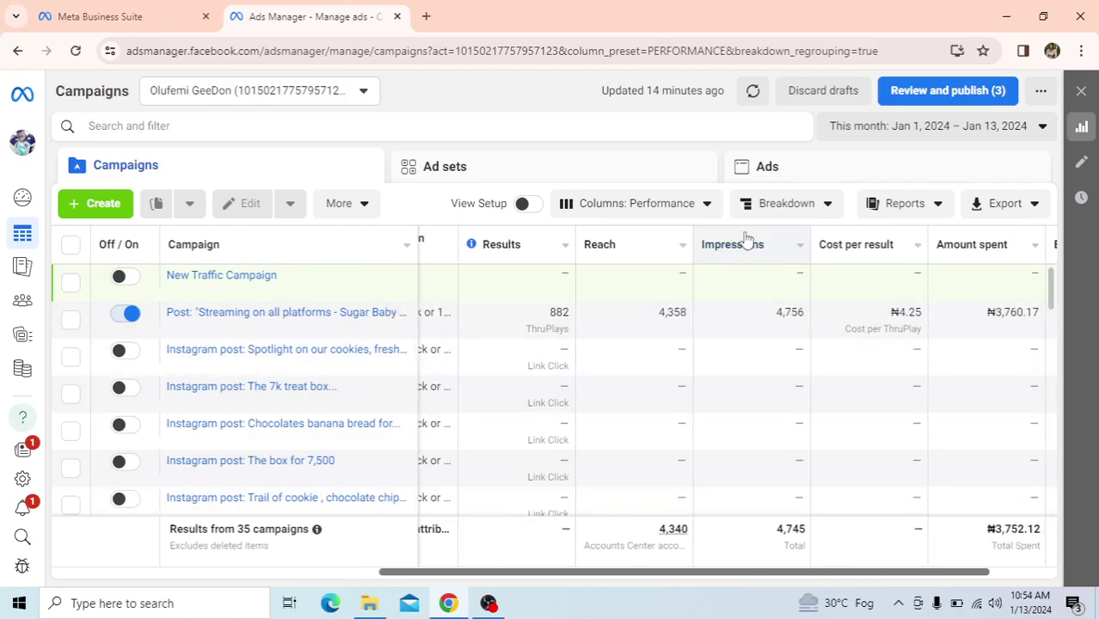
mouse_move(732, 251)
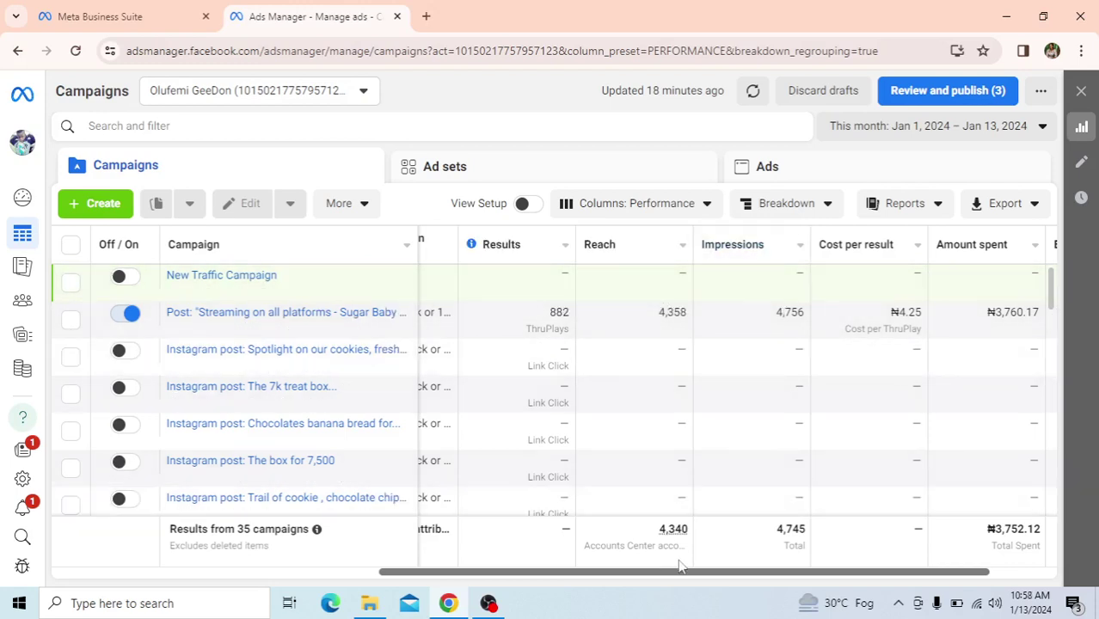
drag(711, 579, 785, 581)
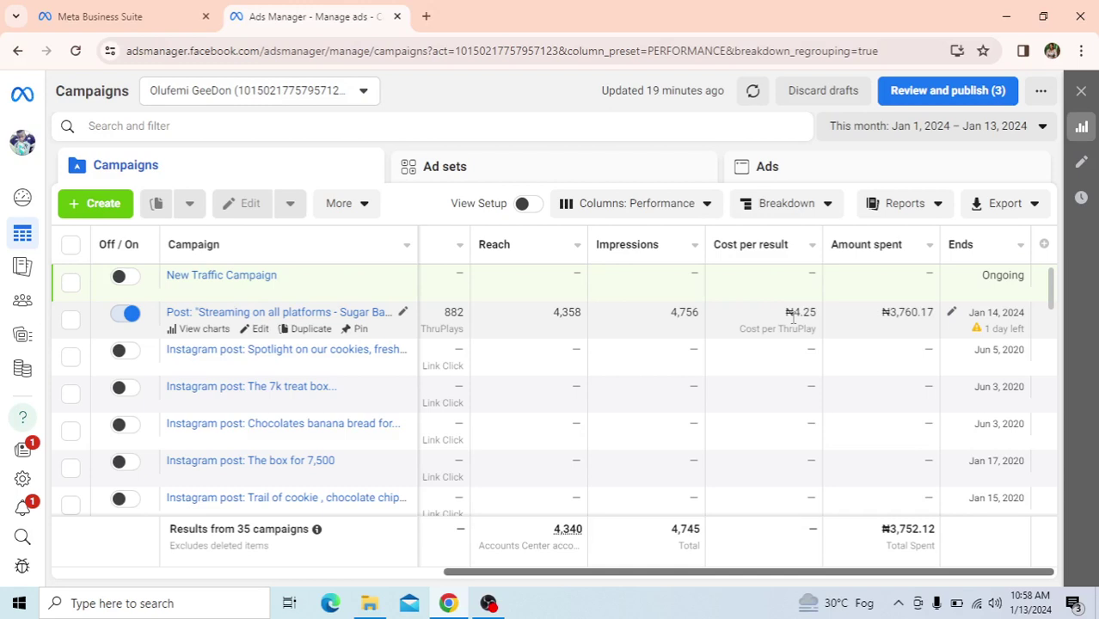
mouse_move(779, 246)
click(488, 603)
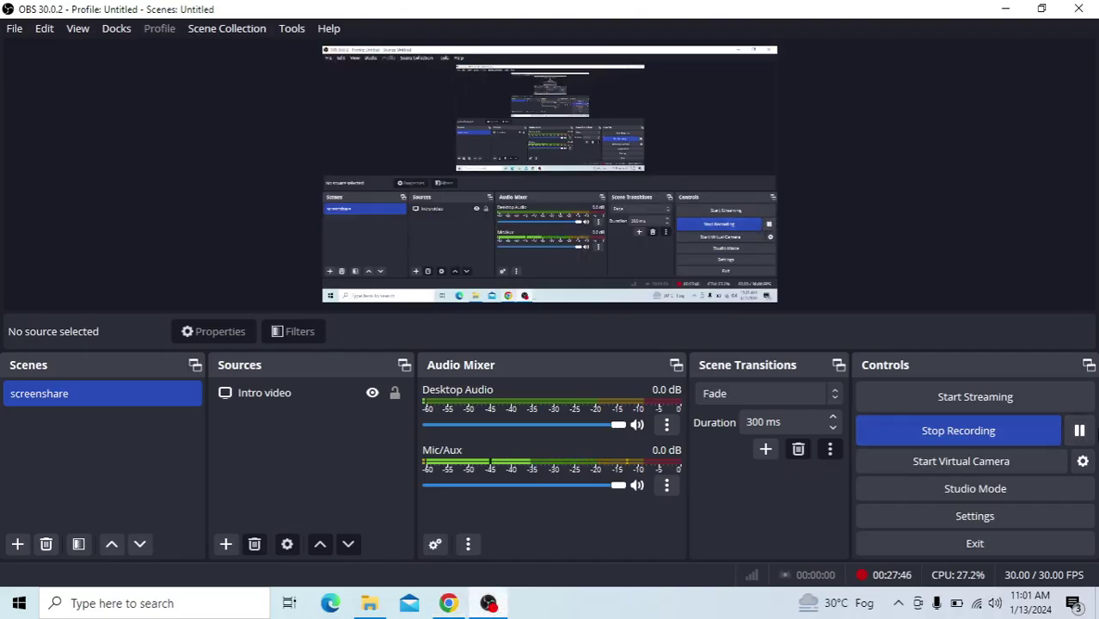
click(1080, 431)
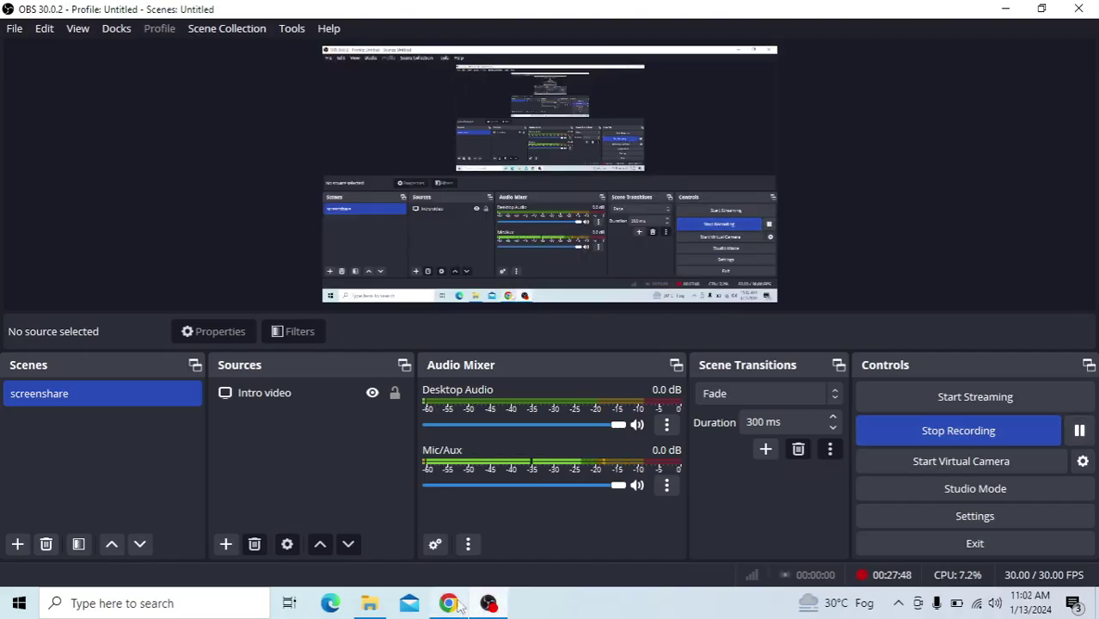
click(454, 604)
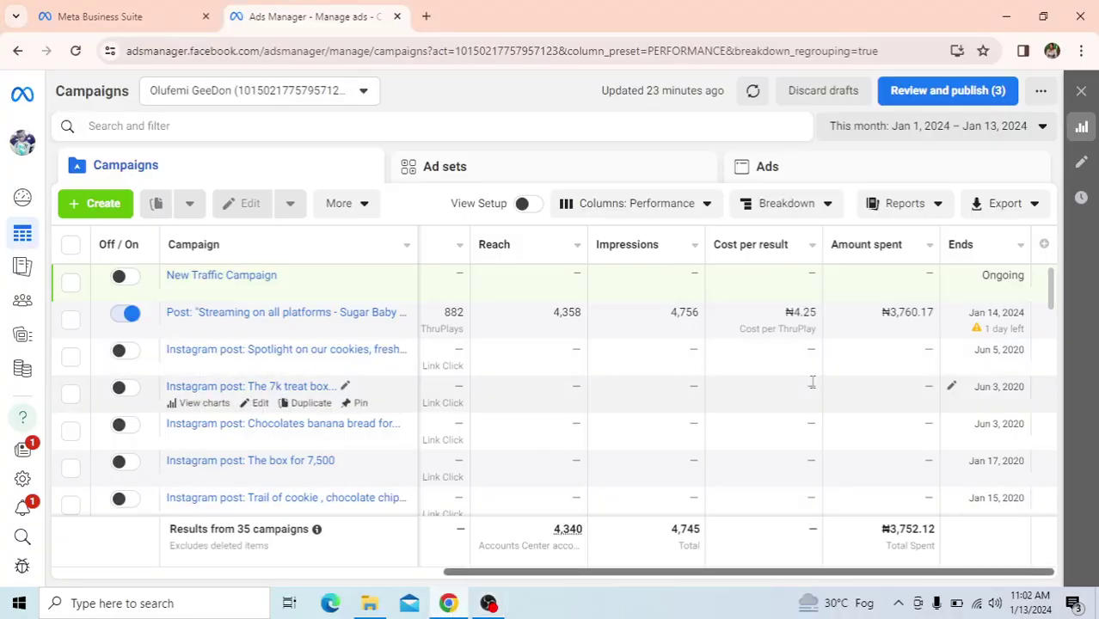
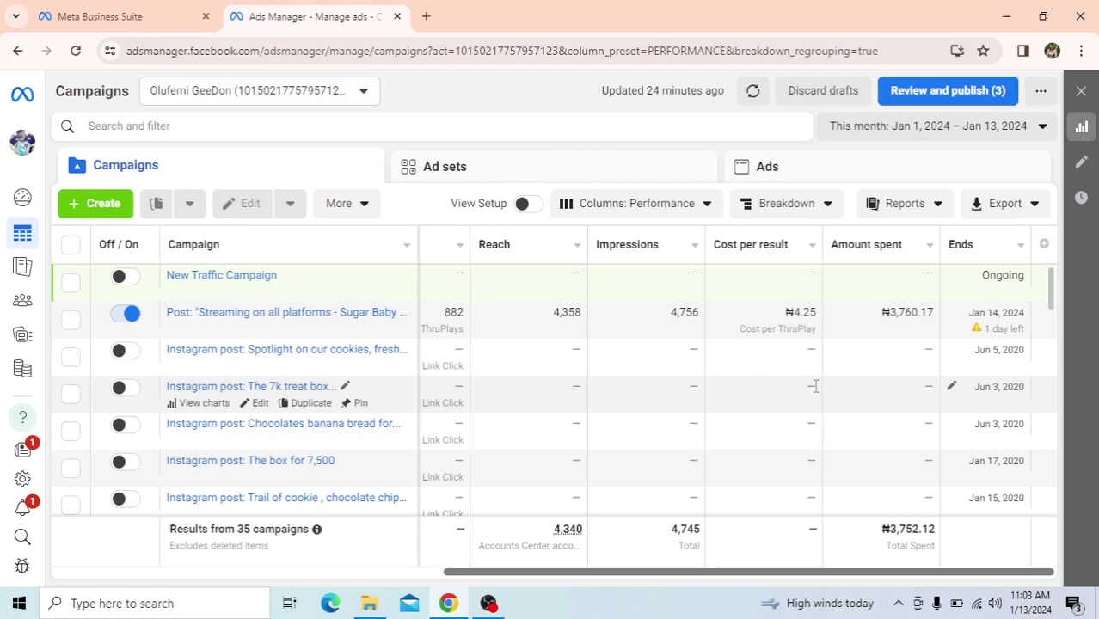
Step: Check the Cost per result and Amount spent columns and return to the table's first columns
mouse_move(777, 246)
mouse_move(898, 249)
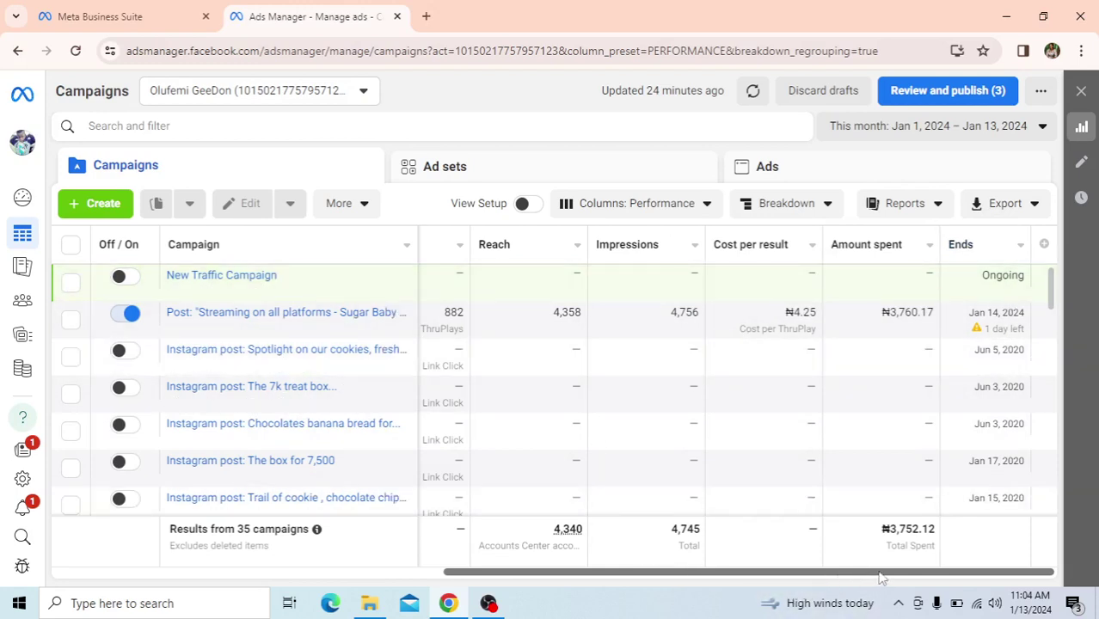
drag(881, 575, 490, 574)
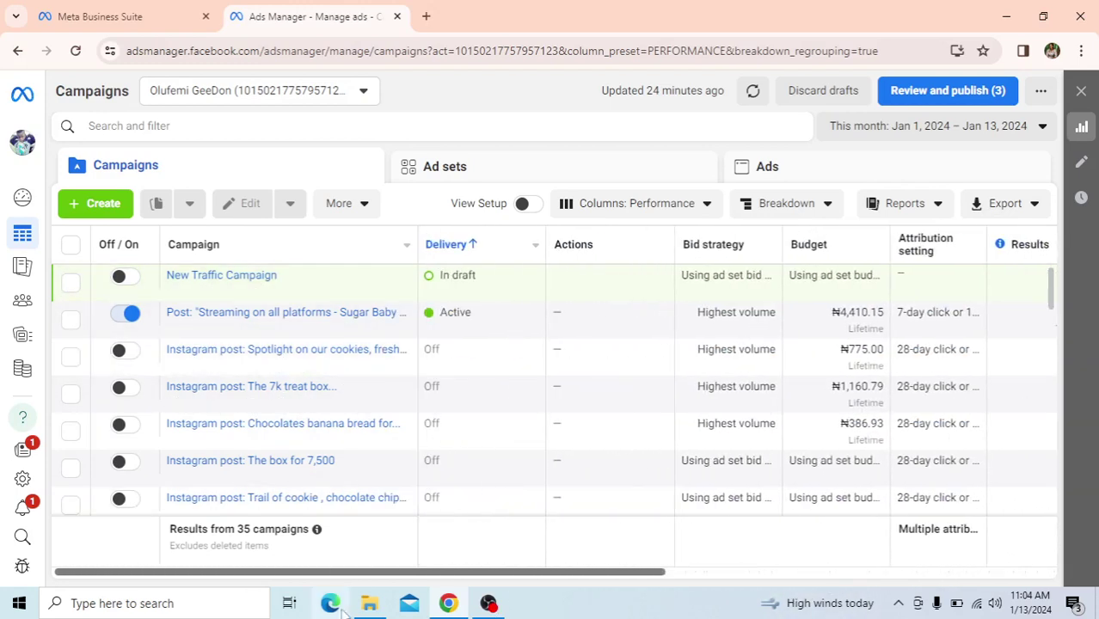
Step: Turn the New Traffic Campaign on and back off
click(131, 281)
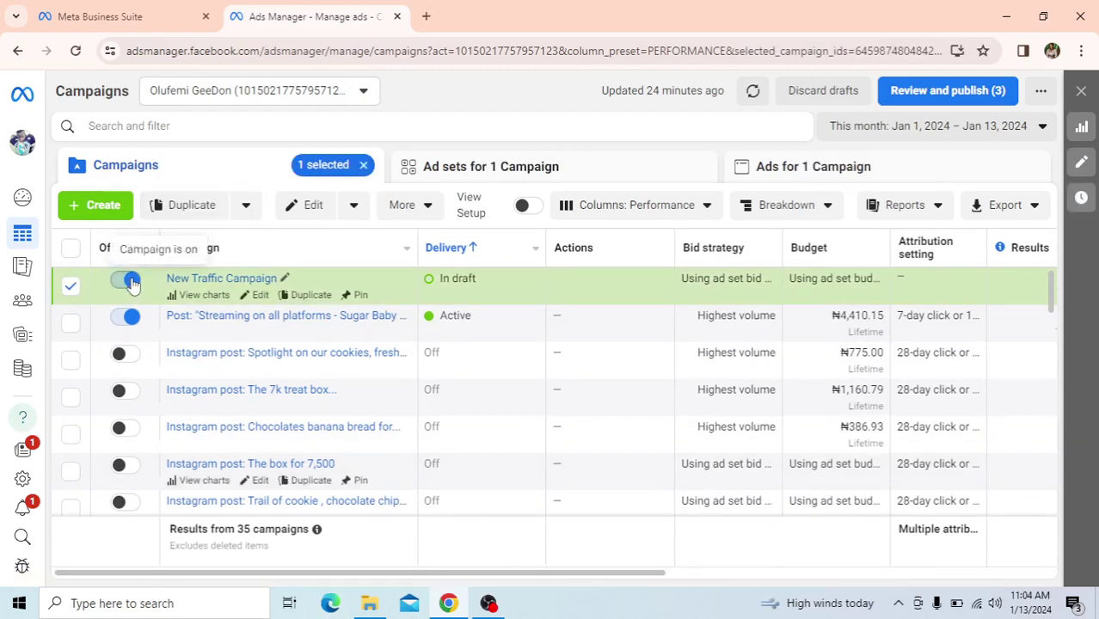
click(129, 281)
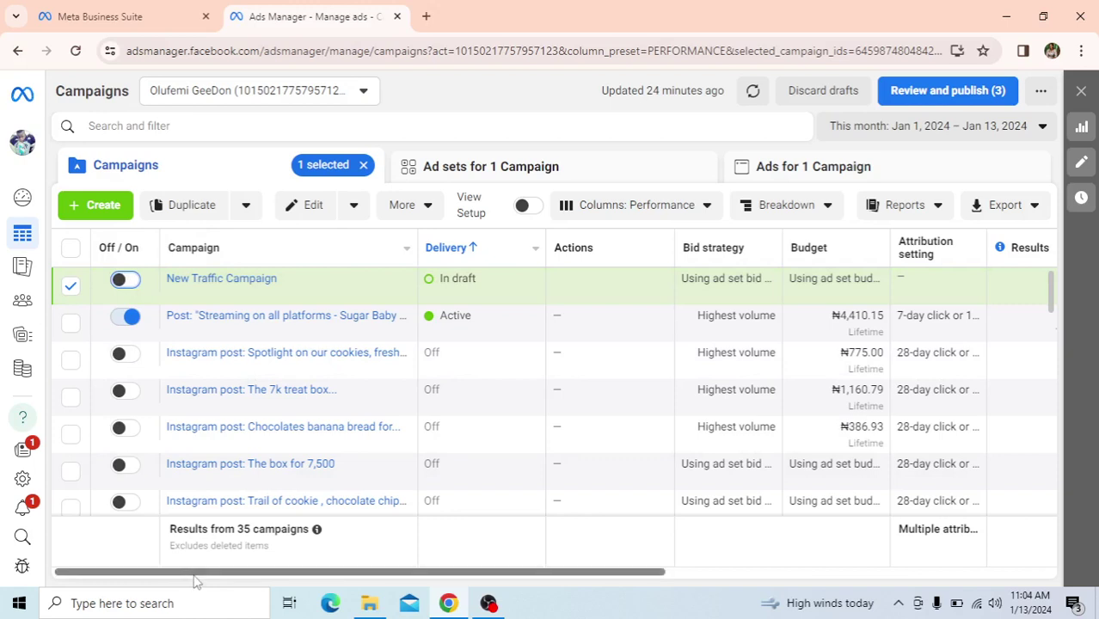
Step: Check when the active campaign ends and clear the selection of the New Traffic Campaign
drag(195, 573, 609, 574)
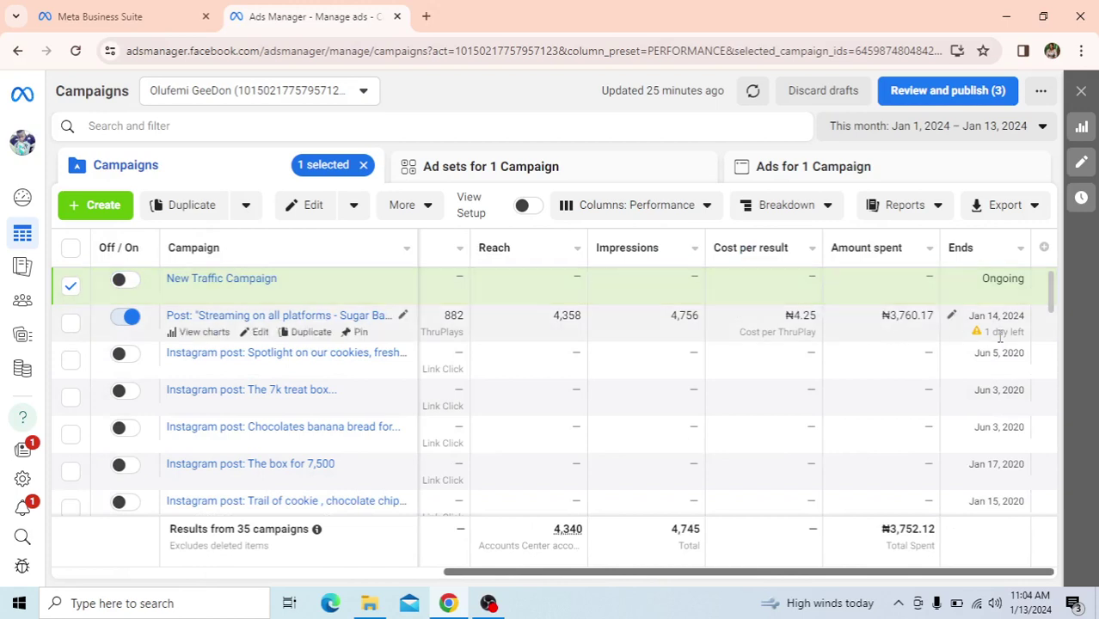
mouse_move(1006, 333)
click(72, 285)
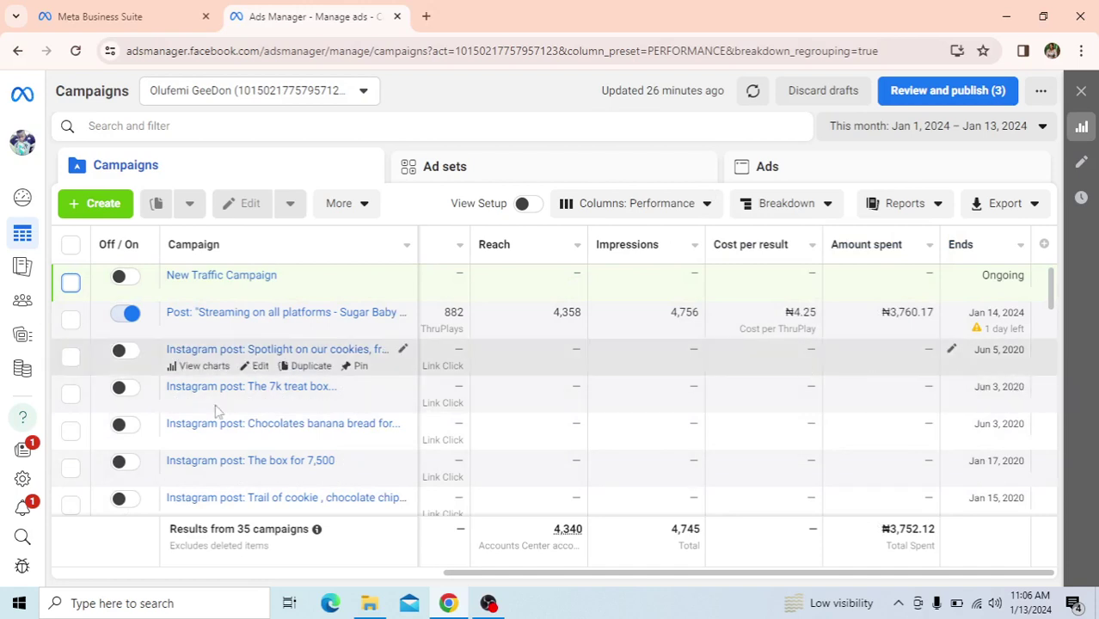
Step: Review the other Ads Manager sections, such as Ads Reporting and Billing & payments, and bring back the table's first columns
mouse_move(15, 372)
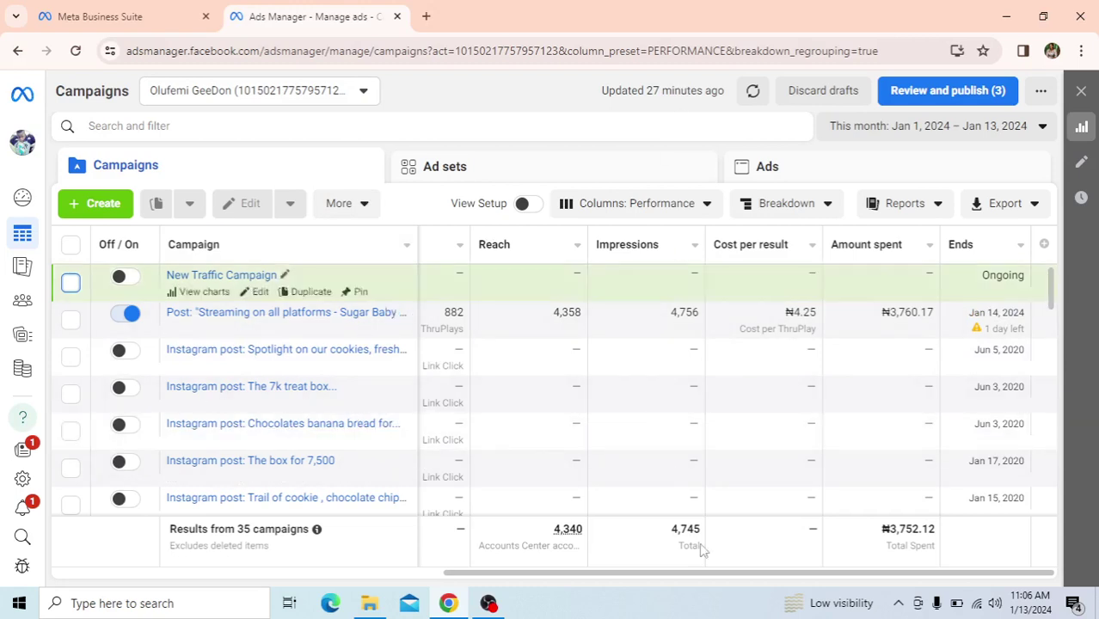
scroll(946, 575, left, 10)
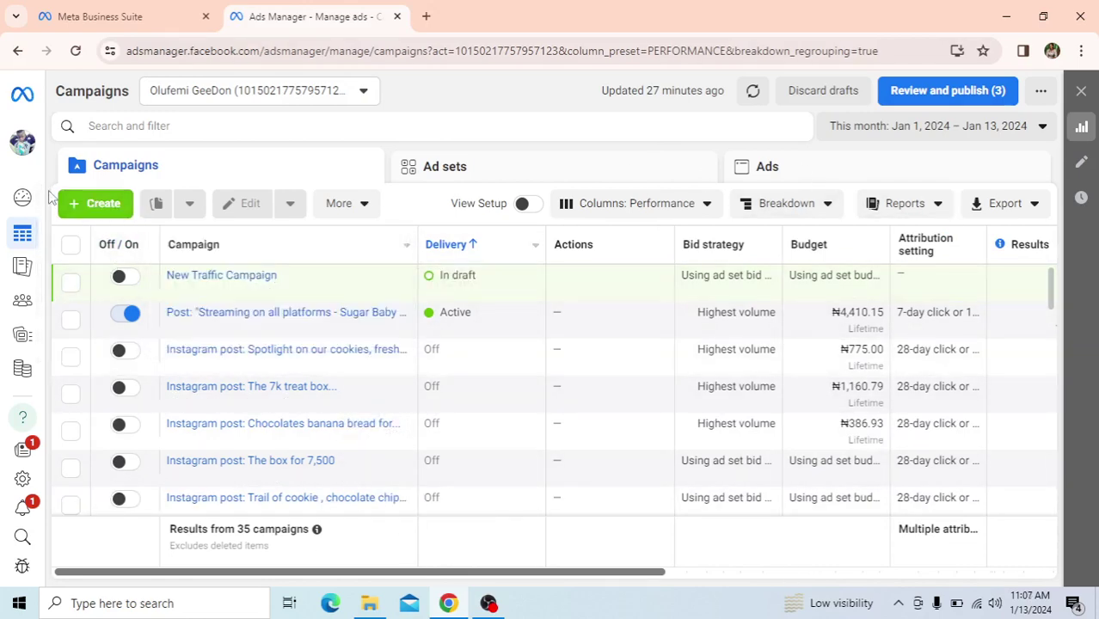
mouse_move(17, 265)
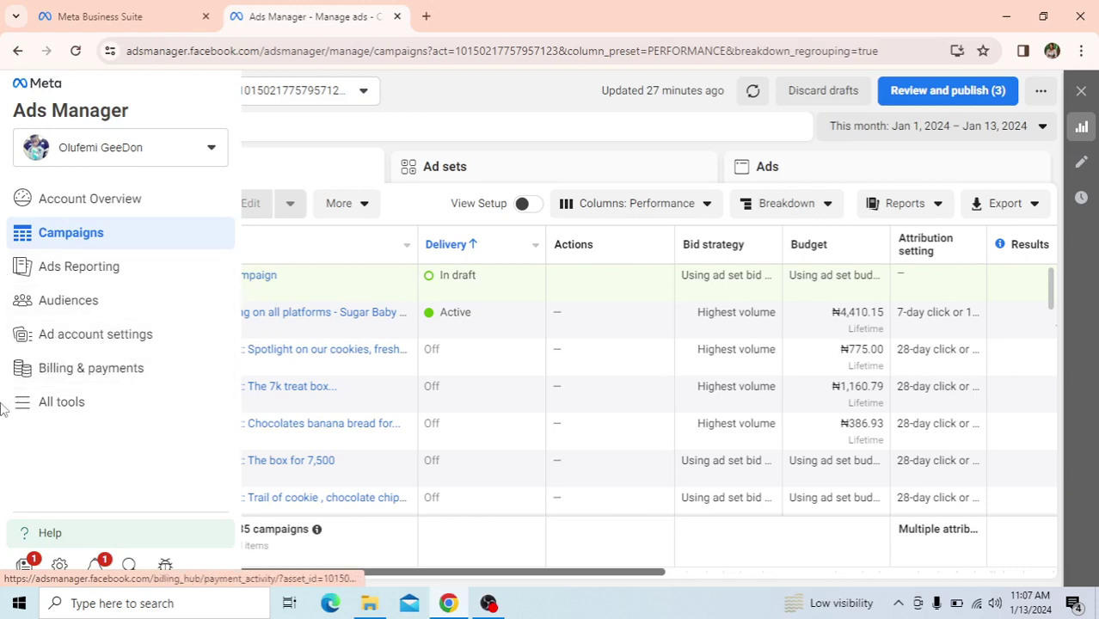
Step: Look through the All tools list from its shortcuts down to Commerce Manager and open Billing & payments
click(64, 402)
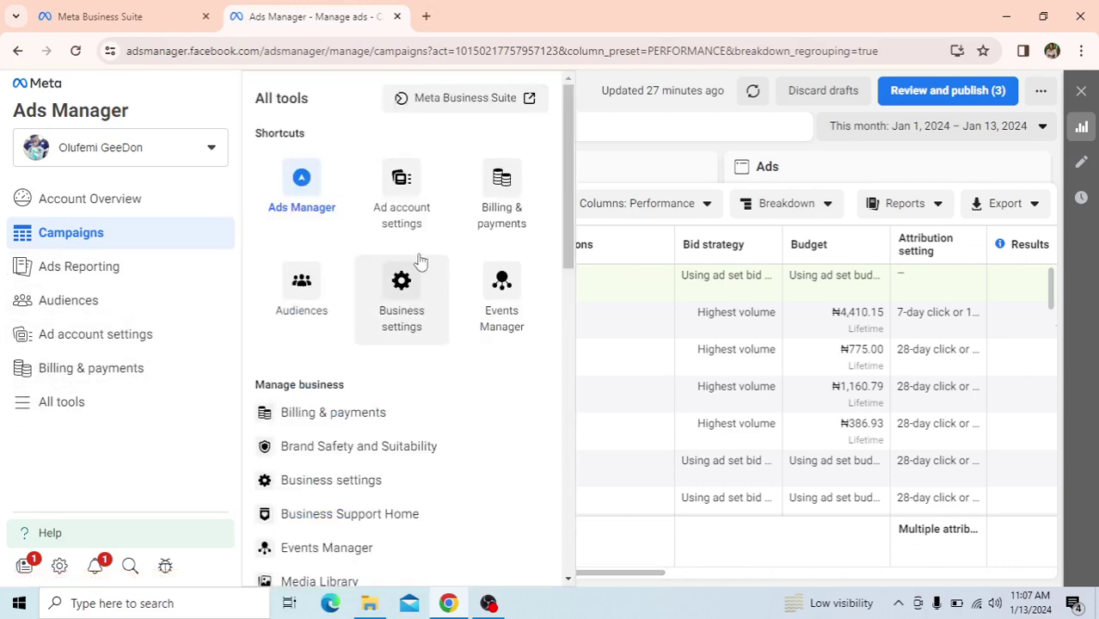
scroll(287, 516, down, 8)
scroll(314, 531, down, 3)
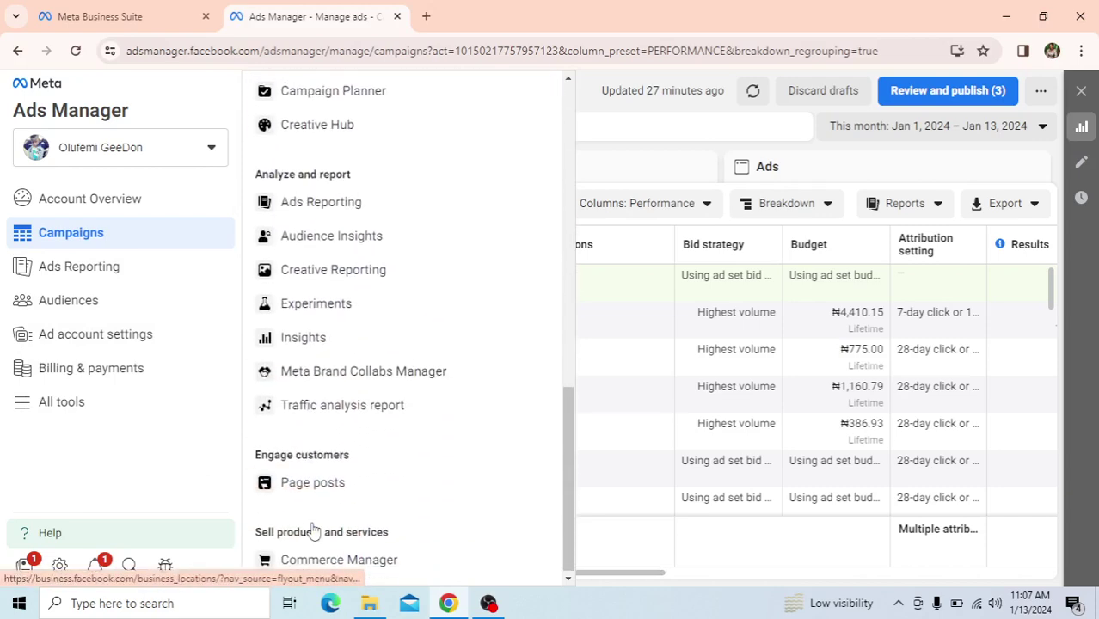
scroll(347, 438, up, 7)
scroll(347, 438, up, 5)
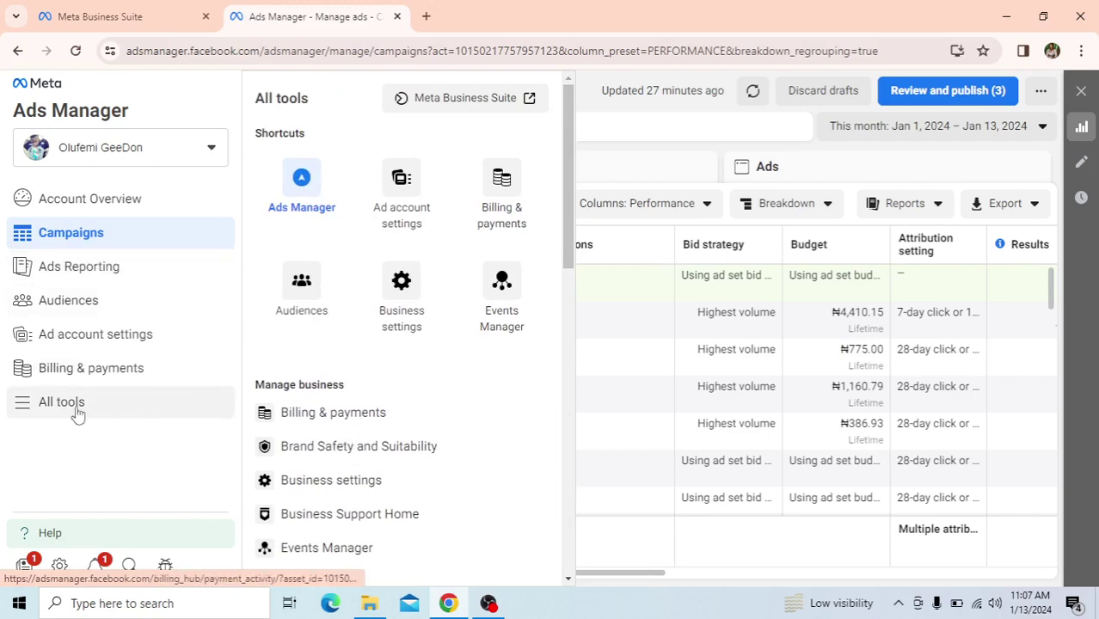
click(69, 379)
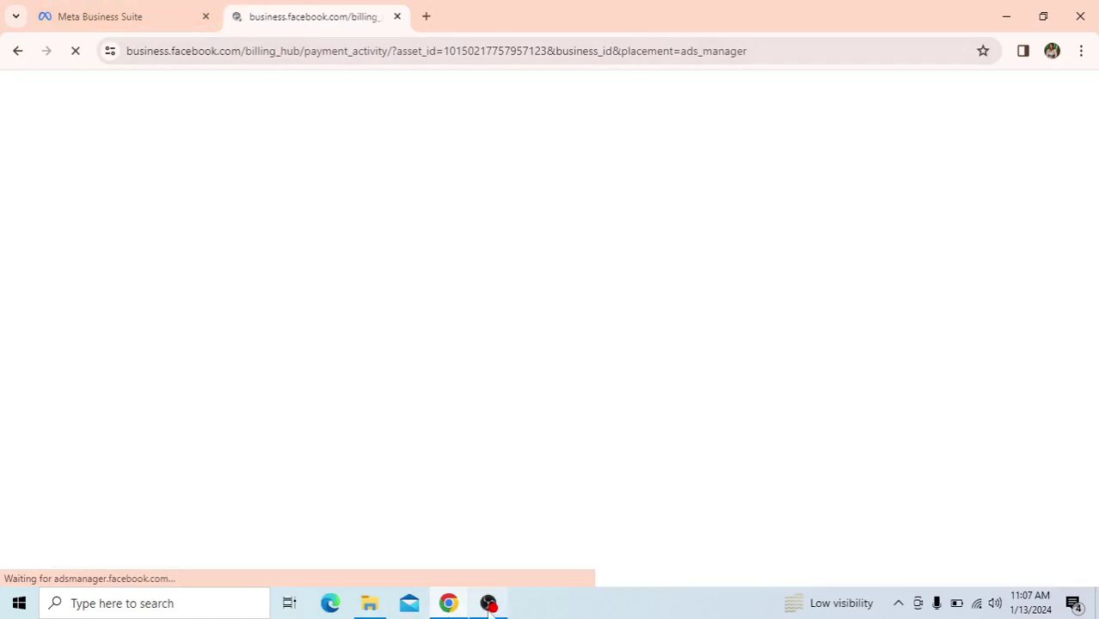
Step: Pause the screen recording in OBS Studio and return to the browser
click(489, 605)
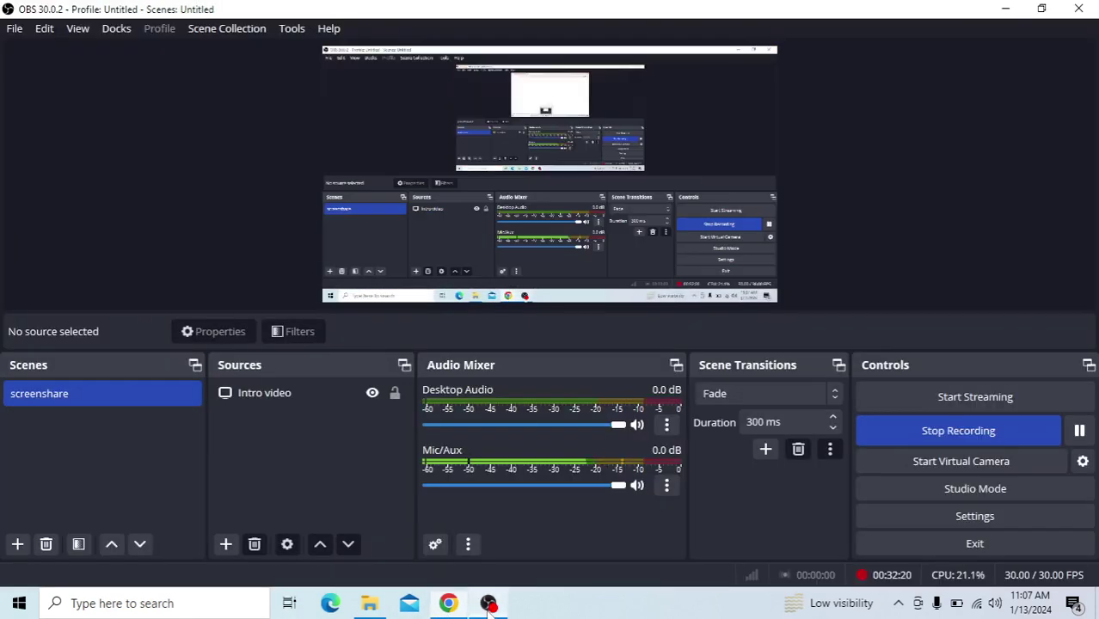
click(1080, 431)
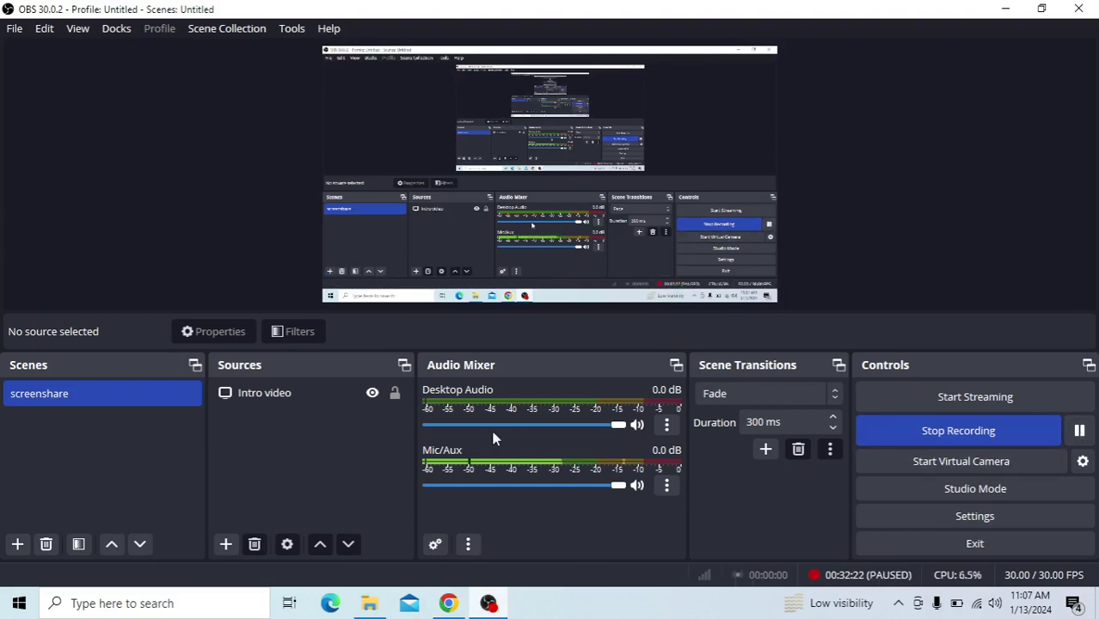
click(447, 605)
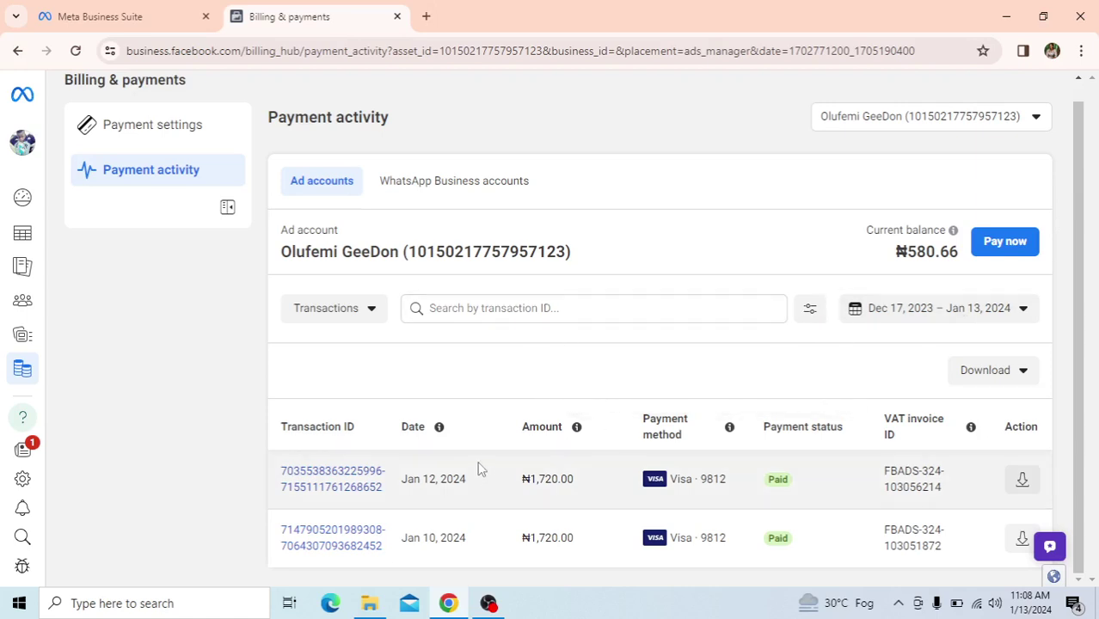
Step: Review the ad account's payment activity and its payment settings, and return to Payment activity
scroll(481, 469, up, 1)
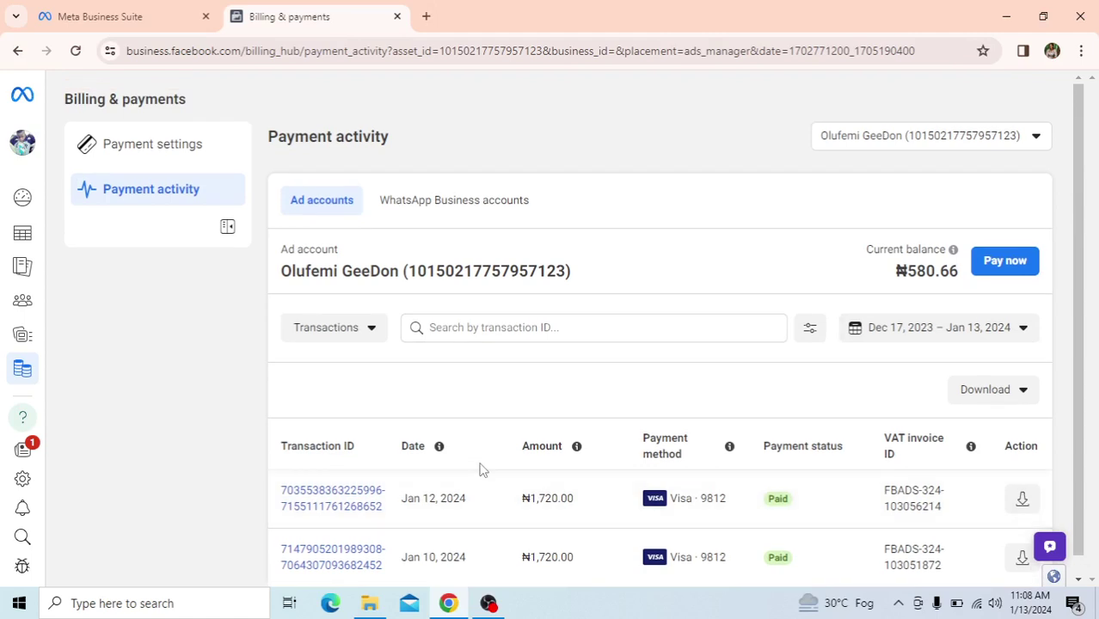
scroll(481, 469, down, 1)
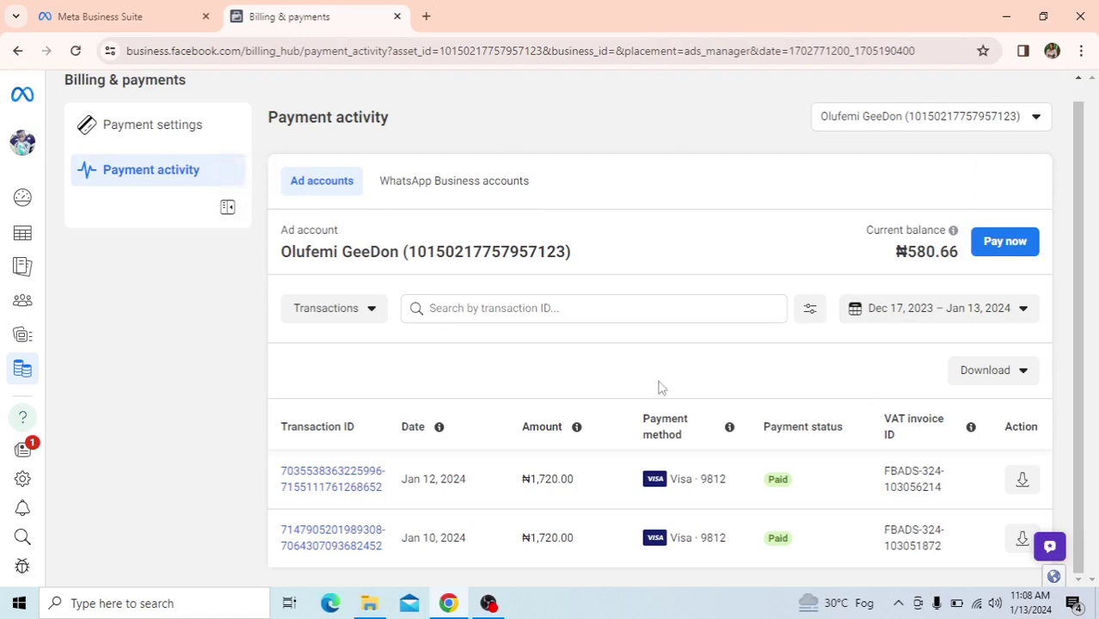
scroll(658, 385, up, 1)
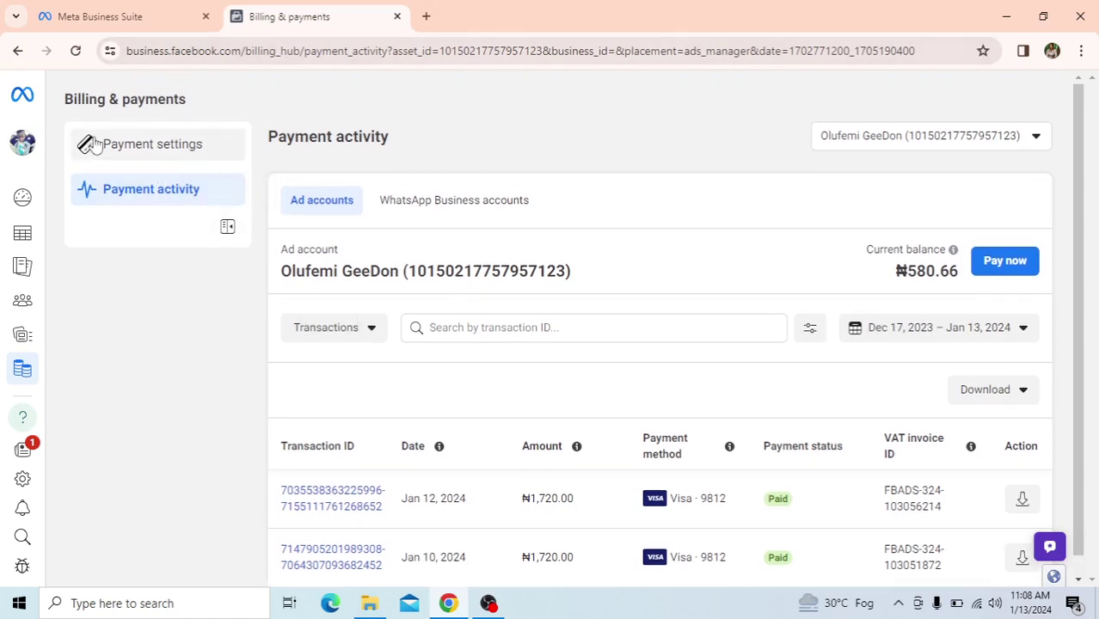
click(177, 144)
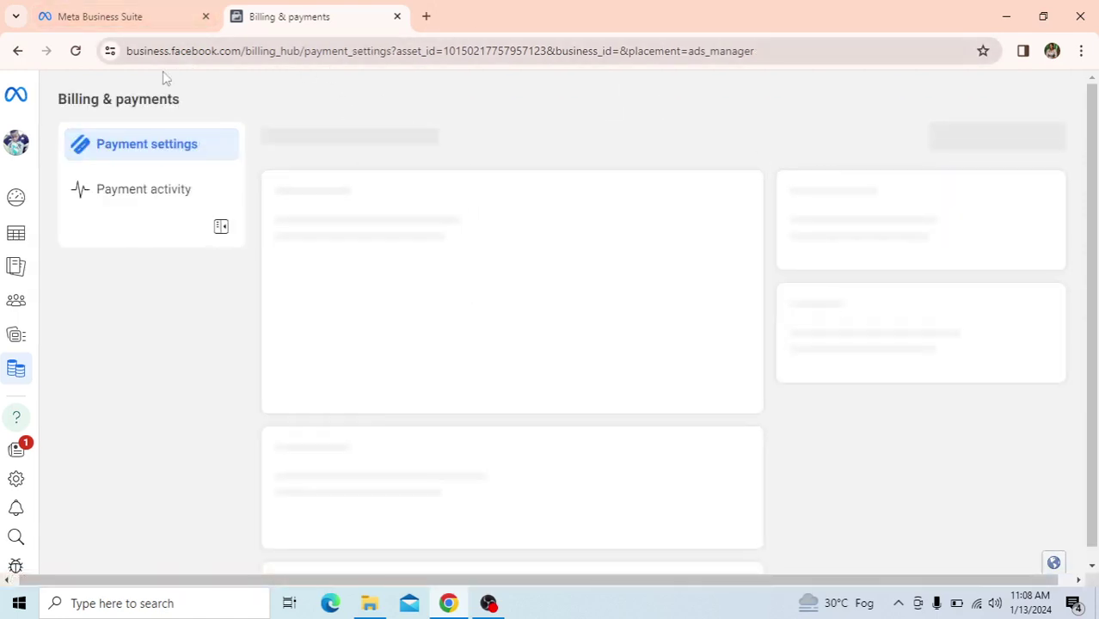
scroll(659, 332, down, 3)
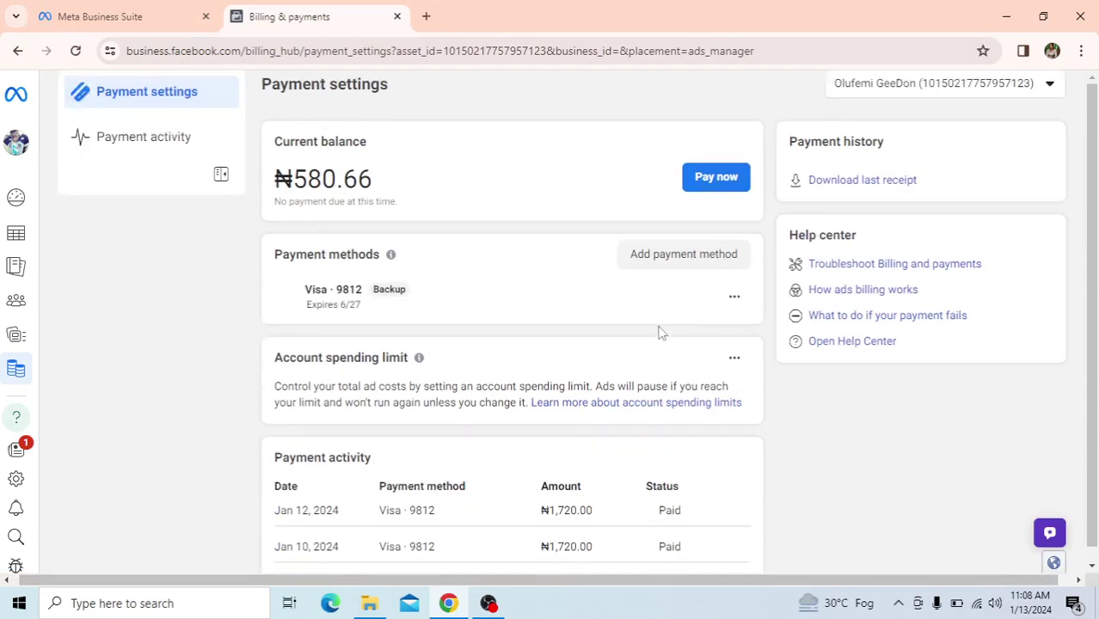
scroll(658, 332, up, 3)
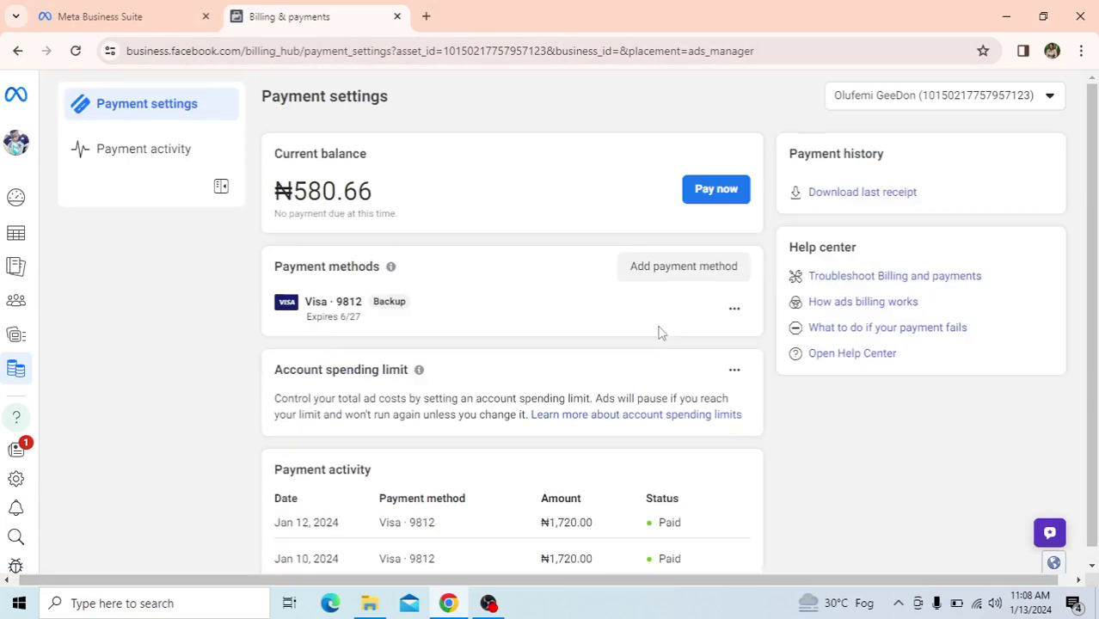
click(120, 191)
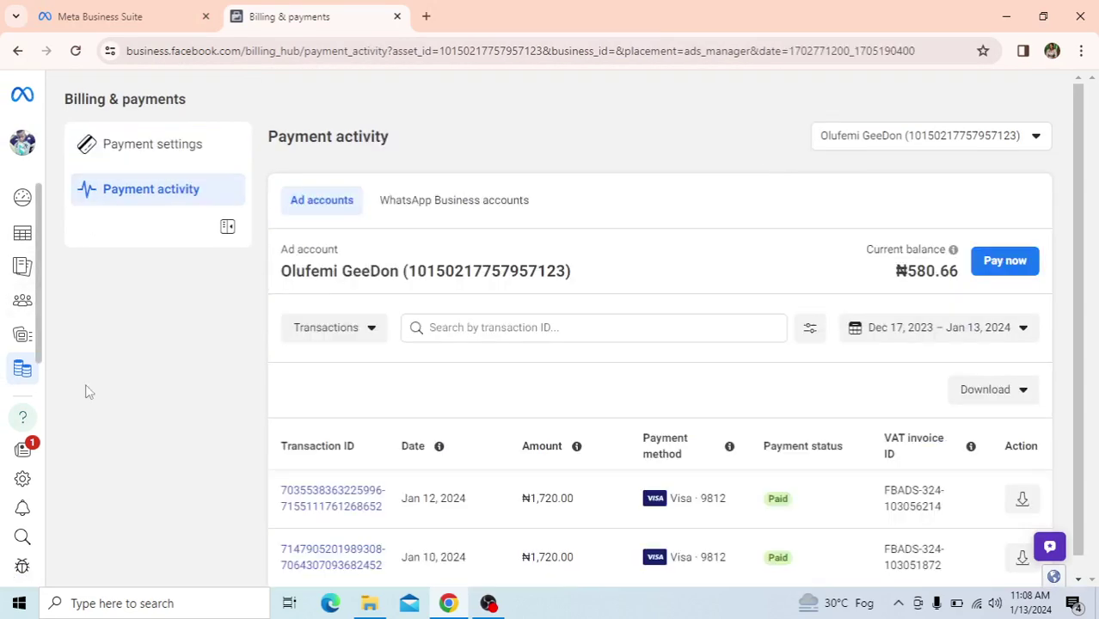
Step: Check the All tools entry again from the Billing & payments page
mouse_move(21, 385)
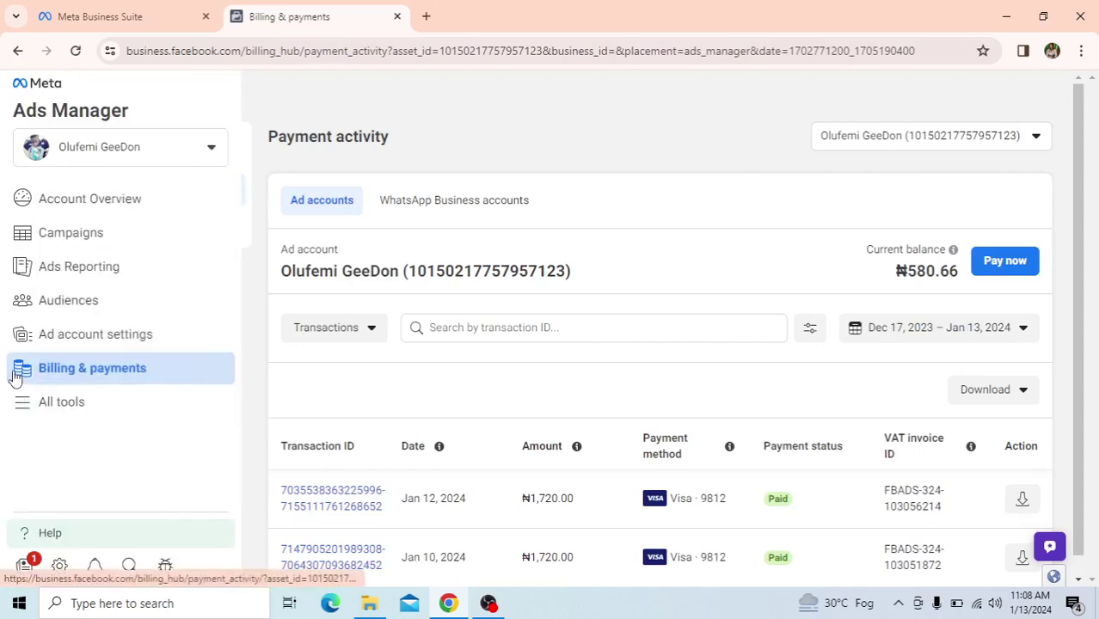
click(67, 410)
click(69, 412)
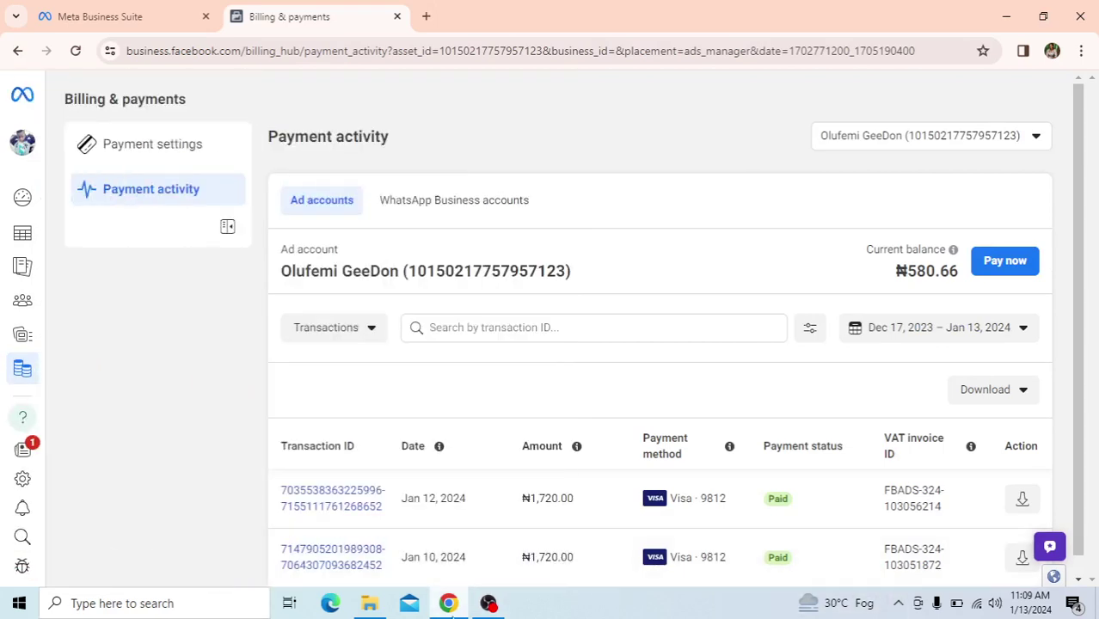
Step: Return to the Campaigns list in Ads Manager and switch to OBS Studio
mouse_move(491, 607)
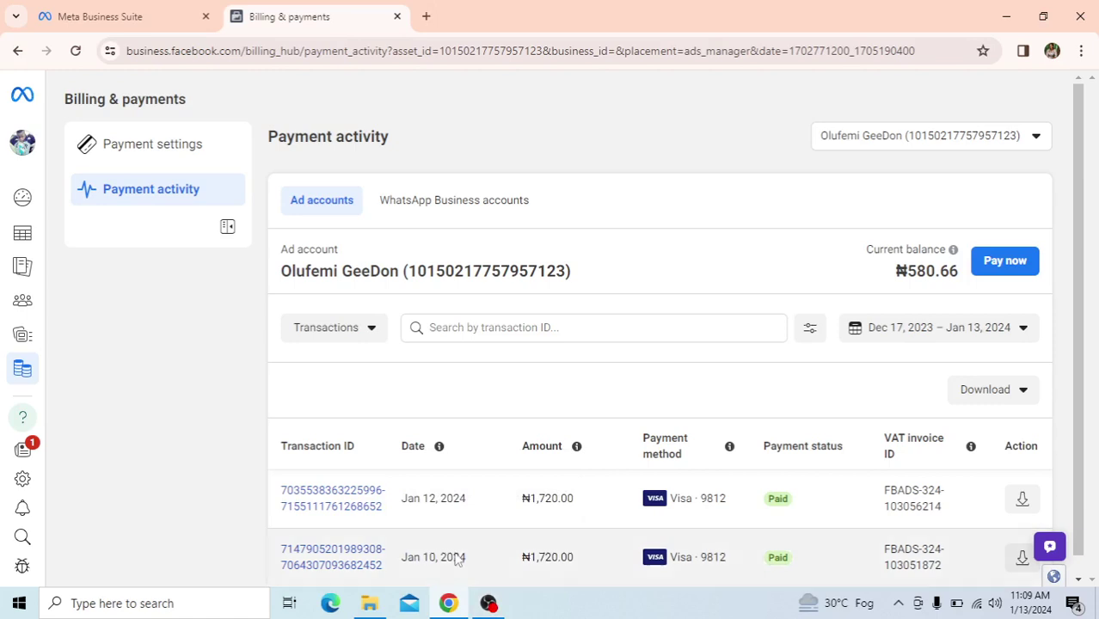
mouse_move(19, 193)
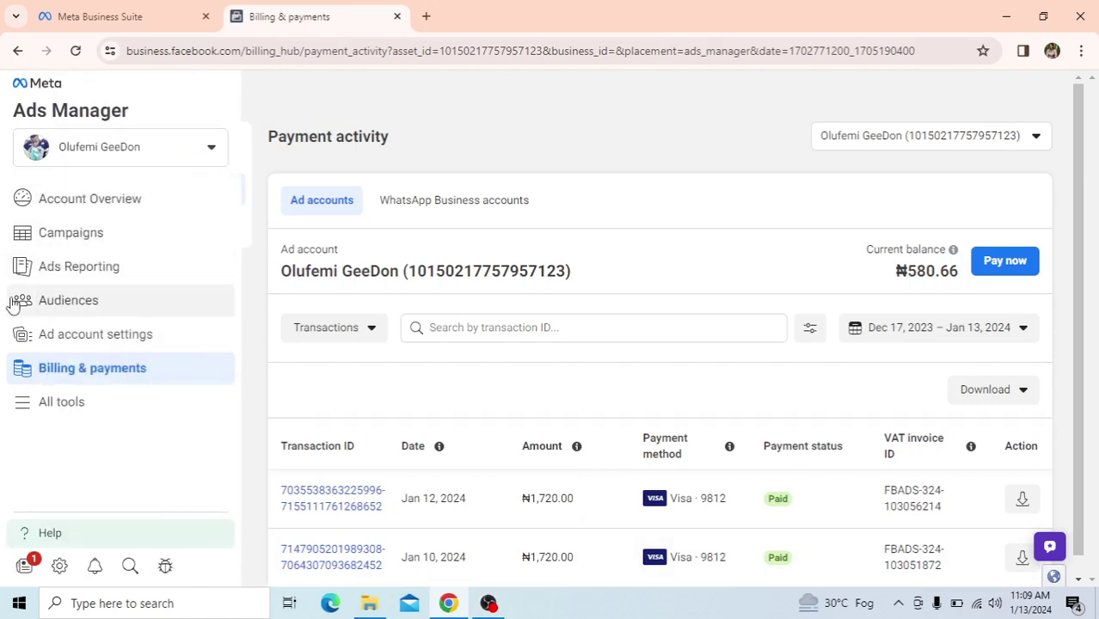
click(90, 234)
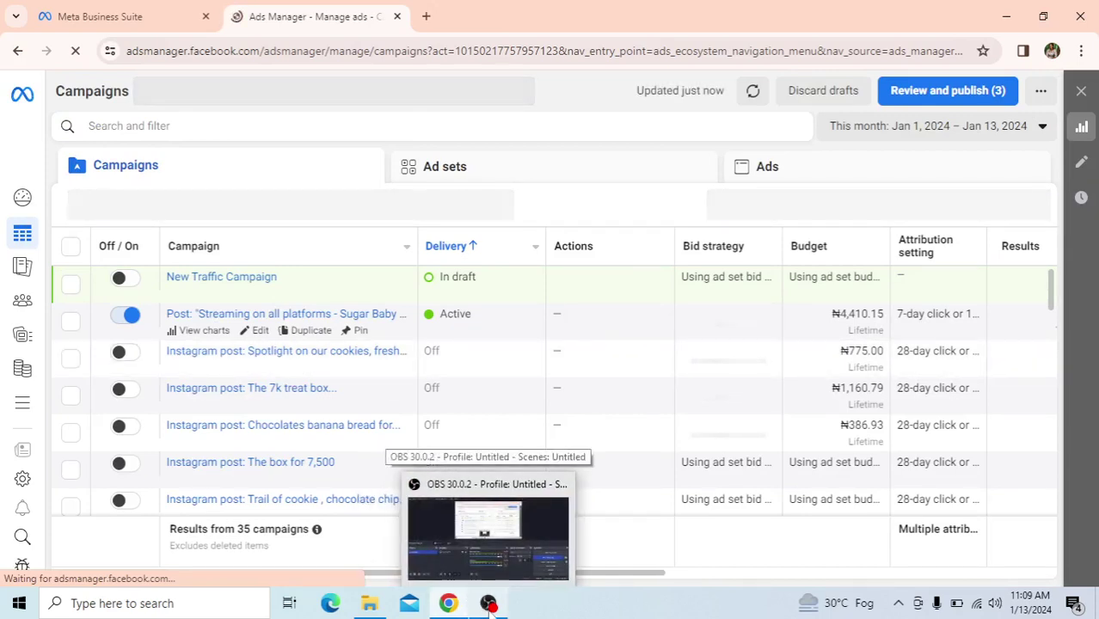
click(490, 606)
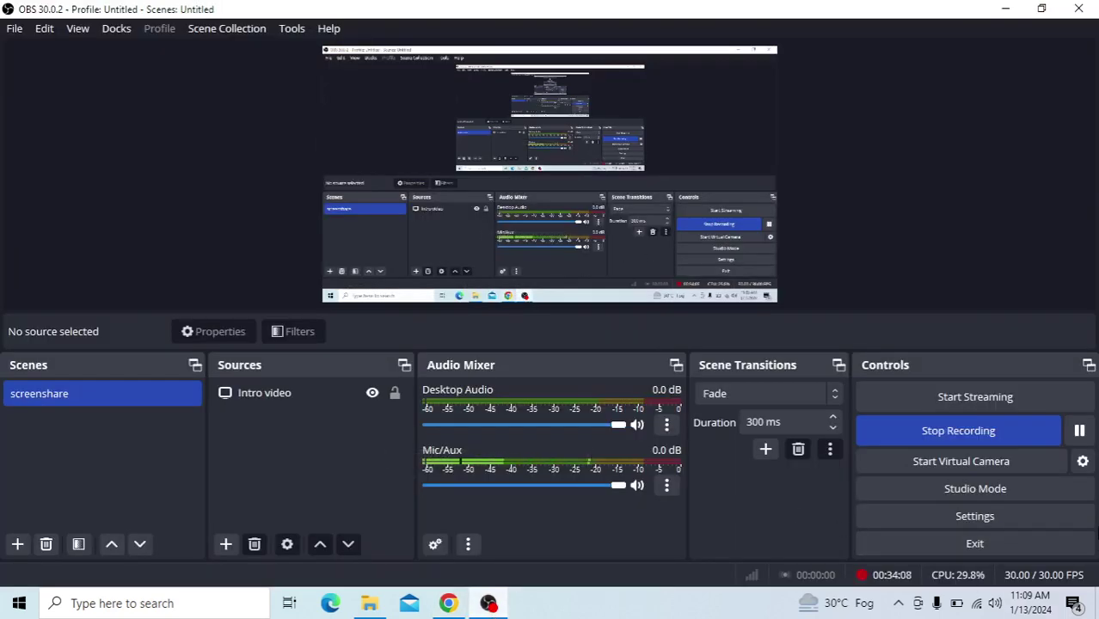